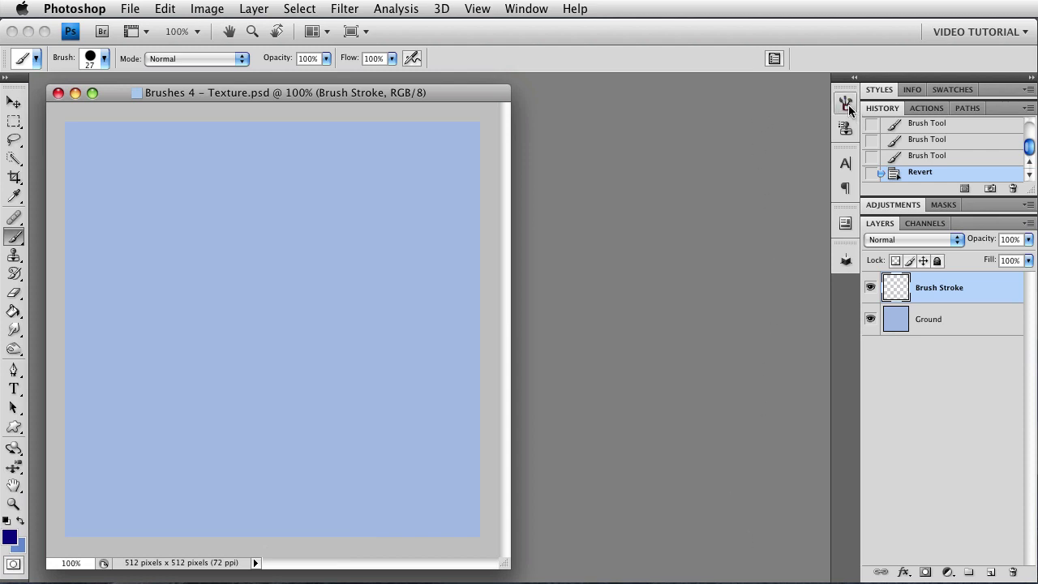
Open the Brushes panel and enable the Texture option for the 27 px brush.
left_click(847, 105)
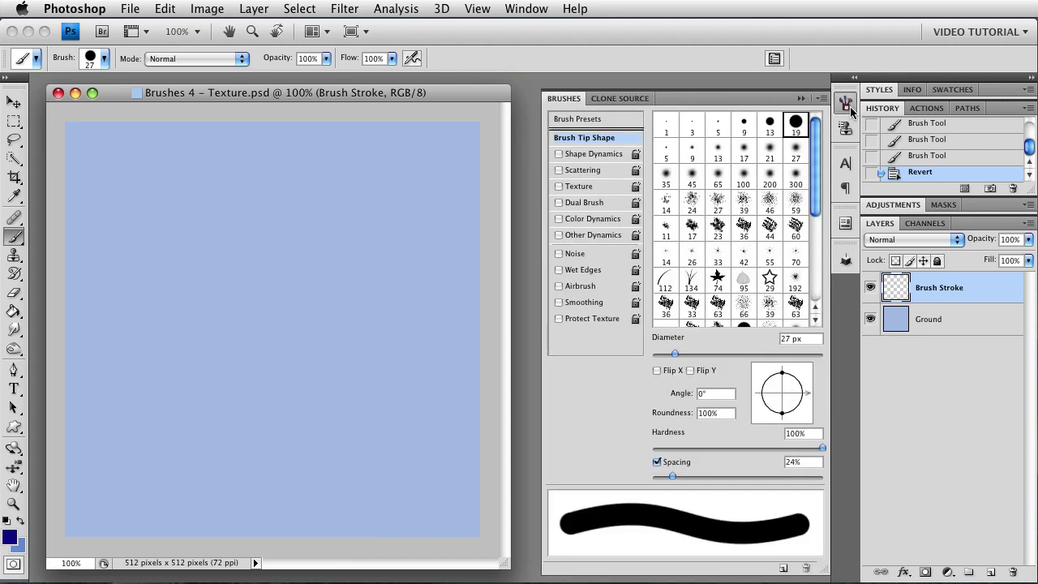
left_click(535, 10)
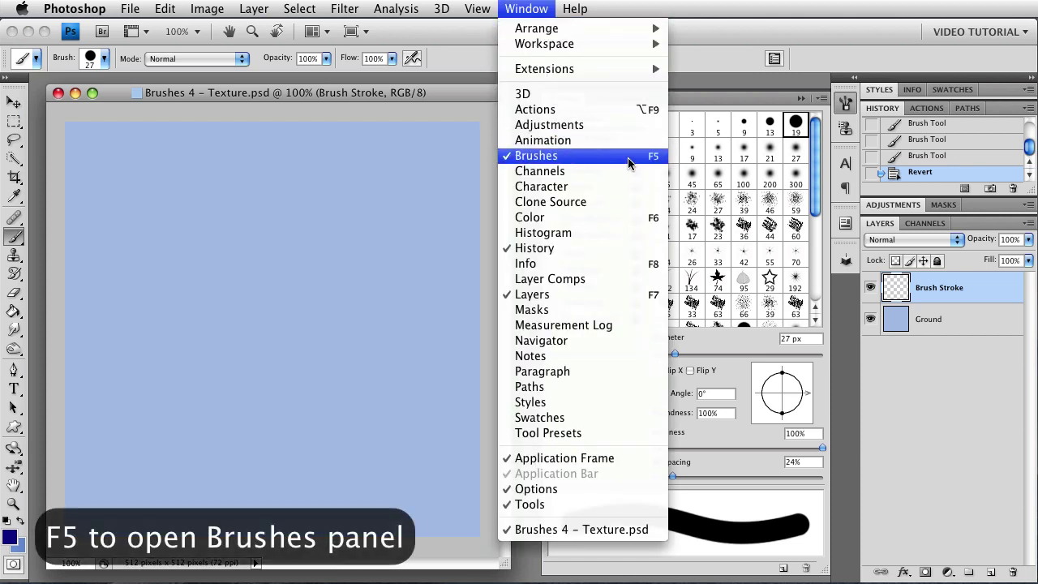
left_click(710, 11)
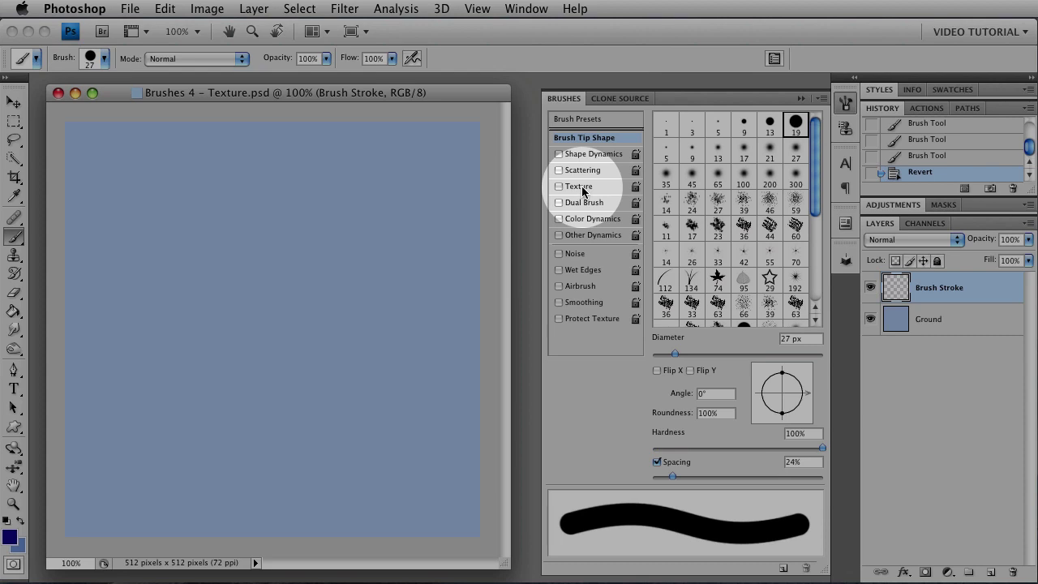
left_click(560, 188)
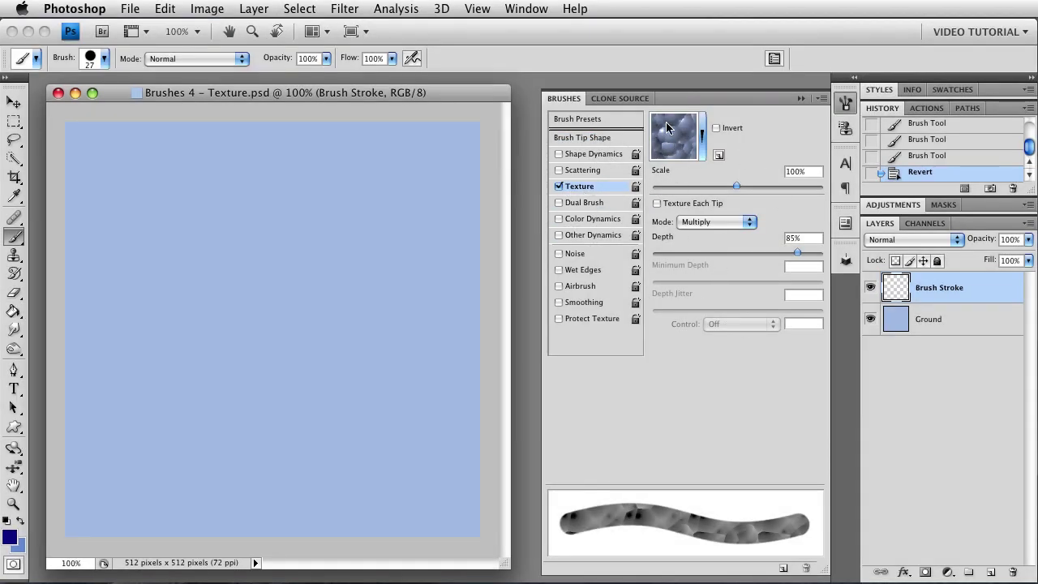
Browse the available texture patterns and choose the black-and-white woven pattern for the brush.
left_click(702, 142)
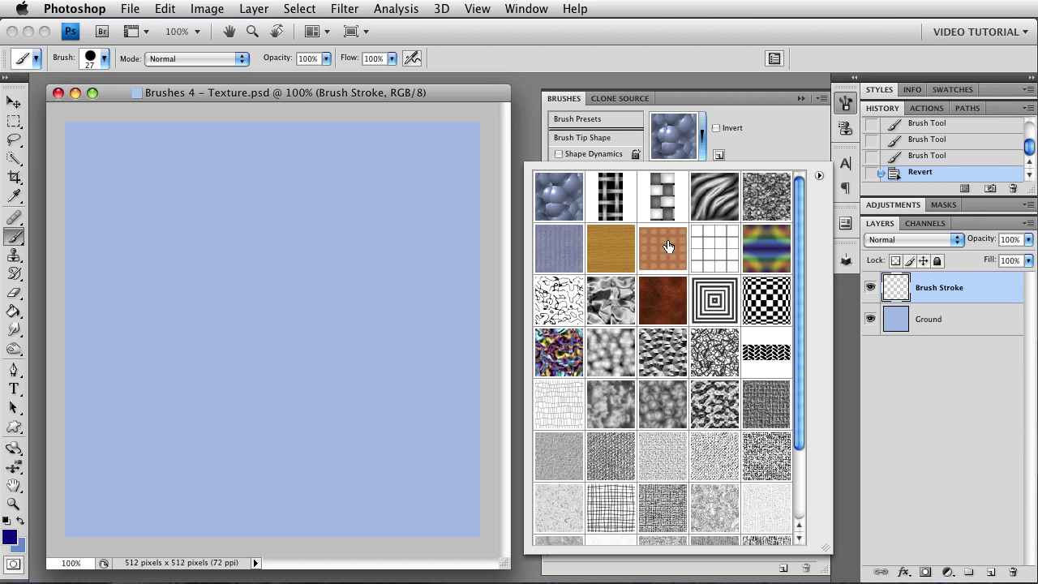
left_click_drag(802, 332, 801, 274)
left_click_drag(801, 359, 802, 428)
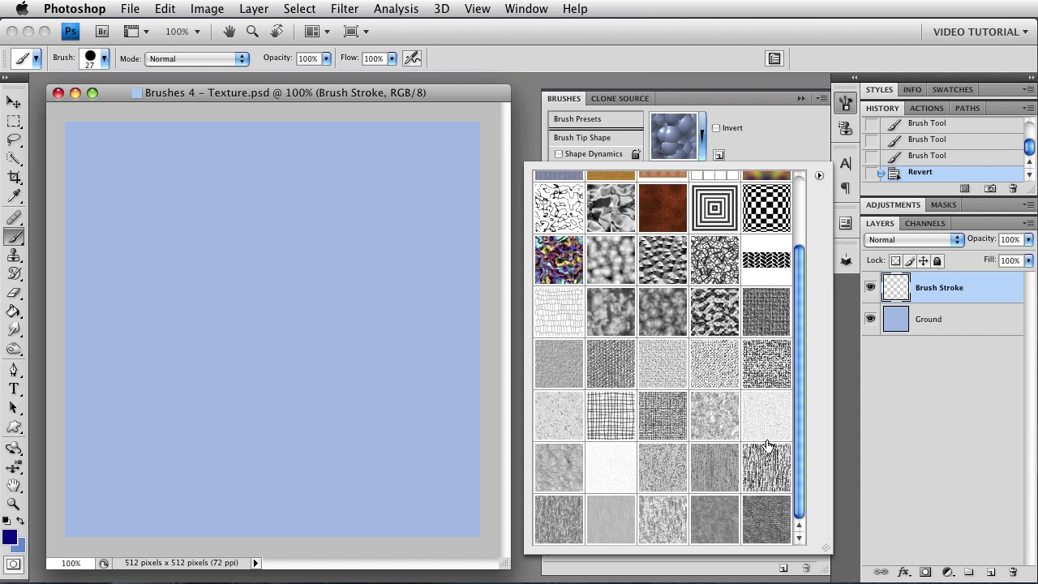
left_click_drag(798, 411, 799, 320)
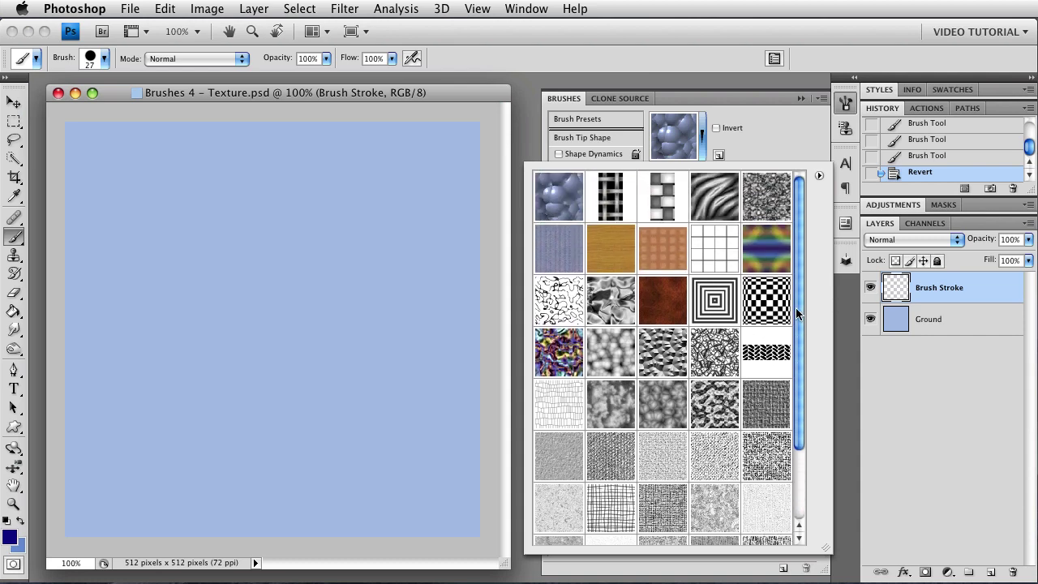
left_click(618, 209)
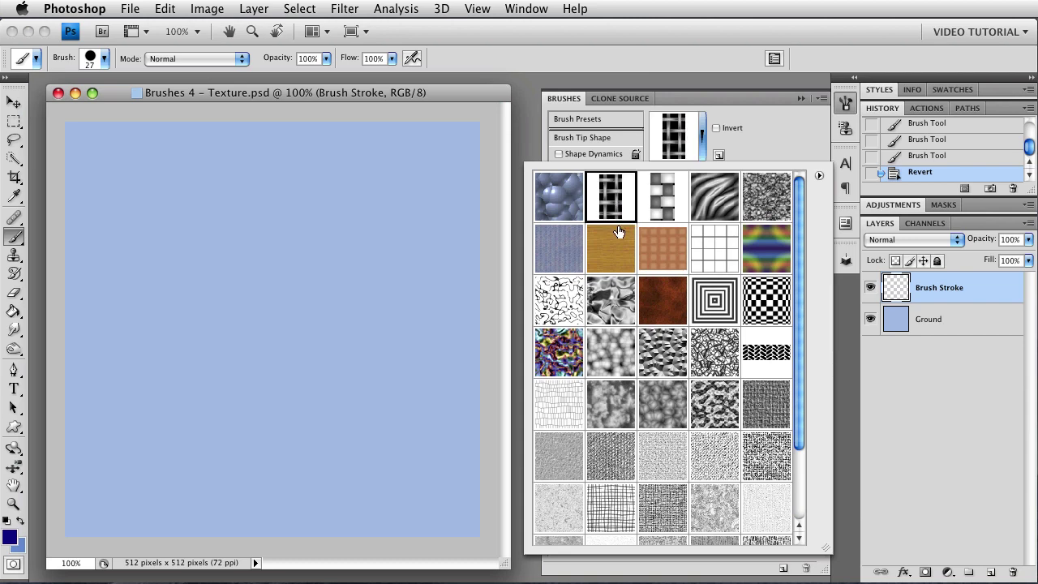
left_click(765, 134)
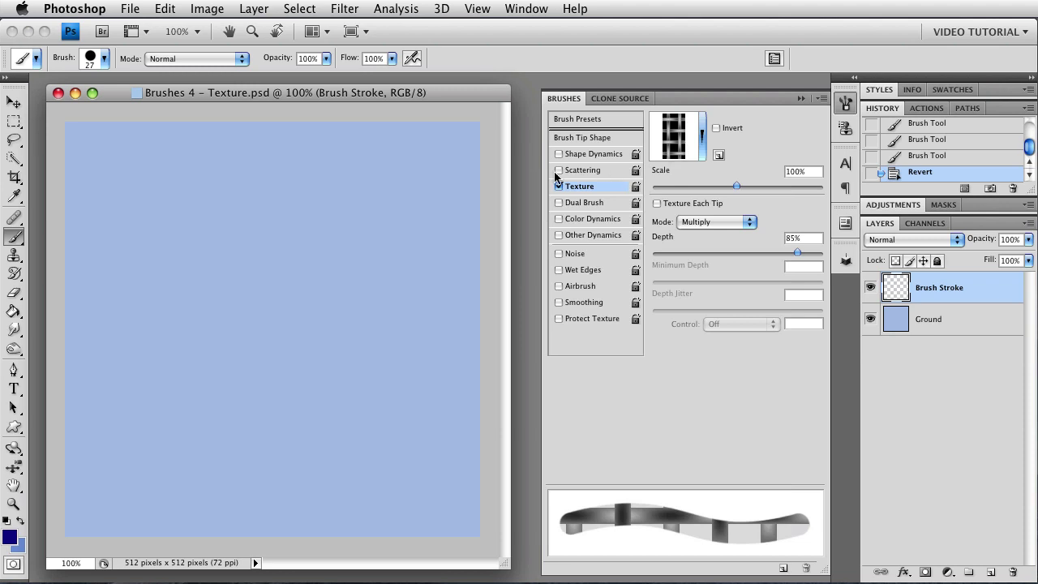
Paint a zigzag test stroke down the canvas, then invert the texture and paint a second one beside it.
left_click(97, 174)
mouse_move(97, 173)
left_mouse_down()
mouse_move(73, 243)
mouse_move(187, 202)
mouse_move(86, 359)
mouse_move(207, 318)
mouse_move(122, 494)
mouse_move(199, 531)
left_mouse_up()
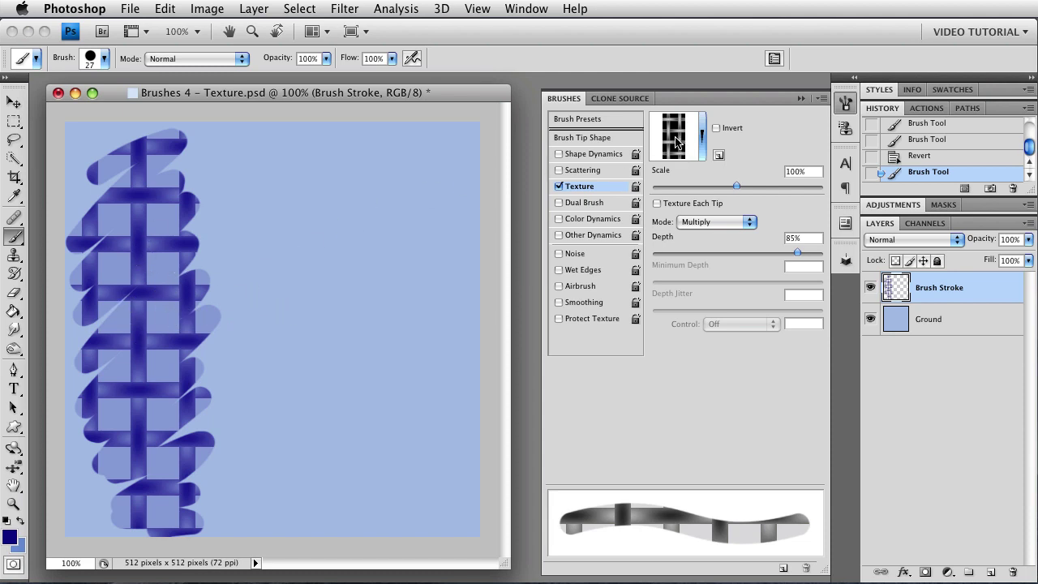
left_click(716, 129)
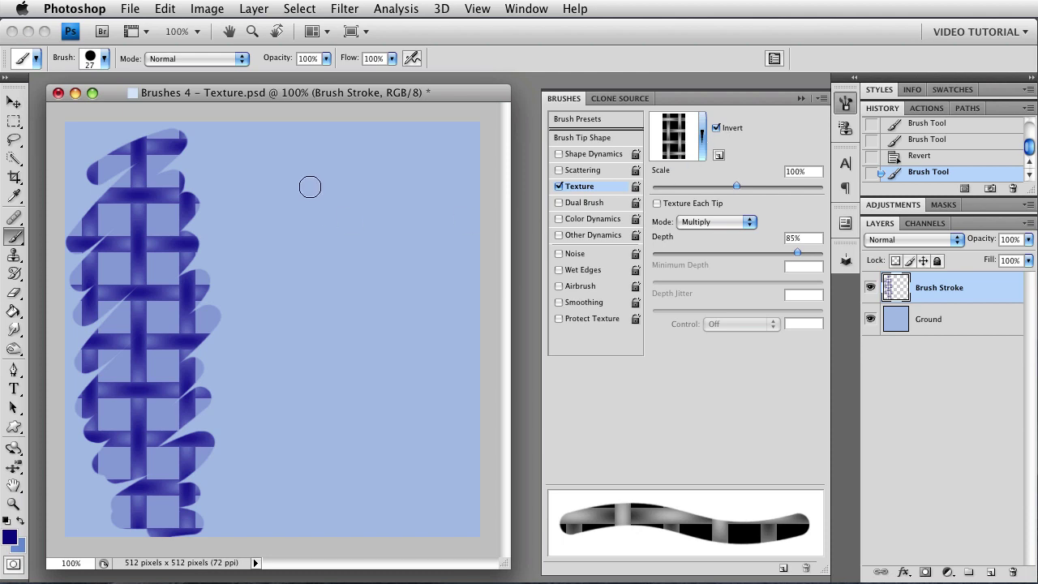
left_click_drag(280, 186, 283, 312)
mouse_move(363, 244)
left_mouse_down()
mouse_move(381, 268)
mouse_move(268, 451)
mouse_move(401, 394)
mouse_move(438, 510)
left_mouse_up()
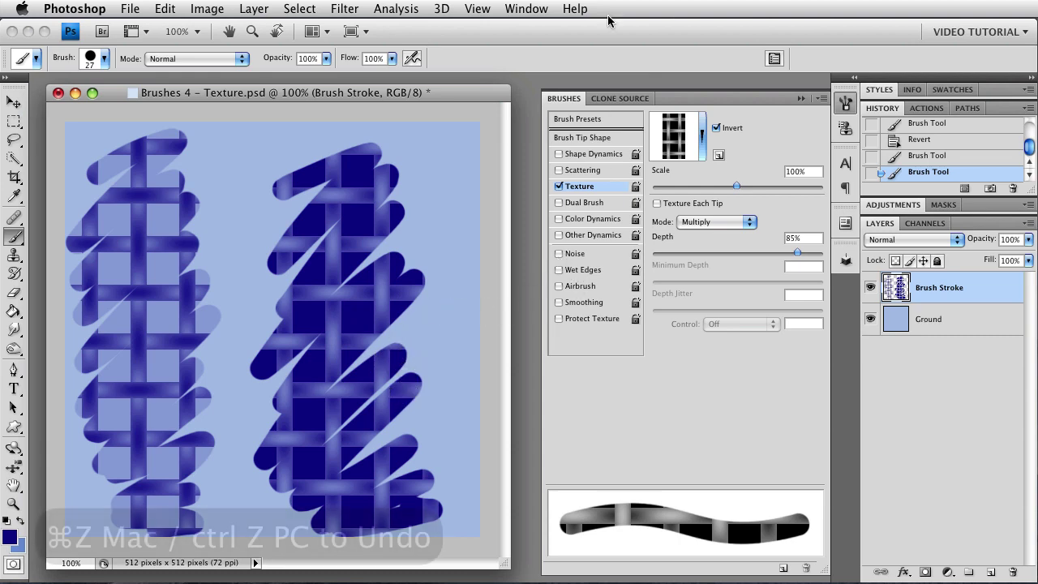
Undo the two woven-texture test strokes.
key("super+z")
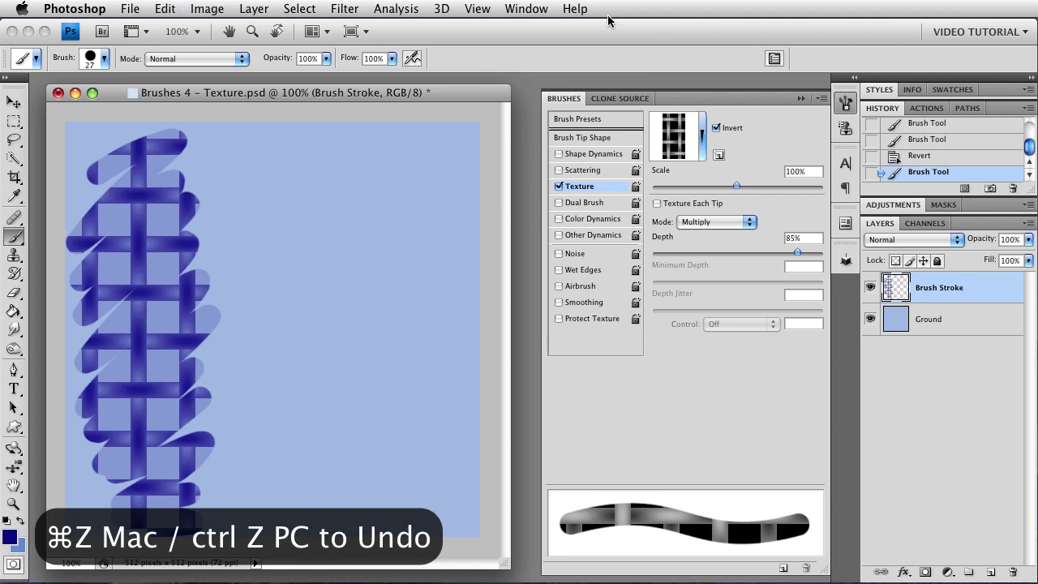
key("alt+super+z")
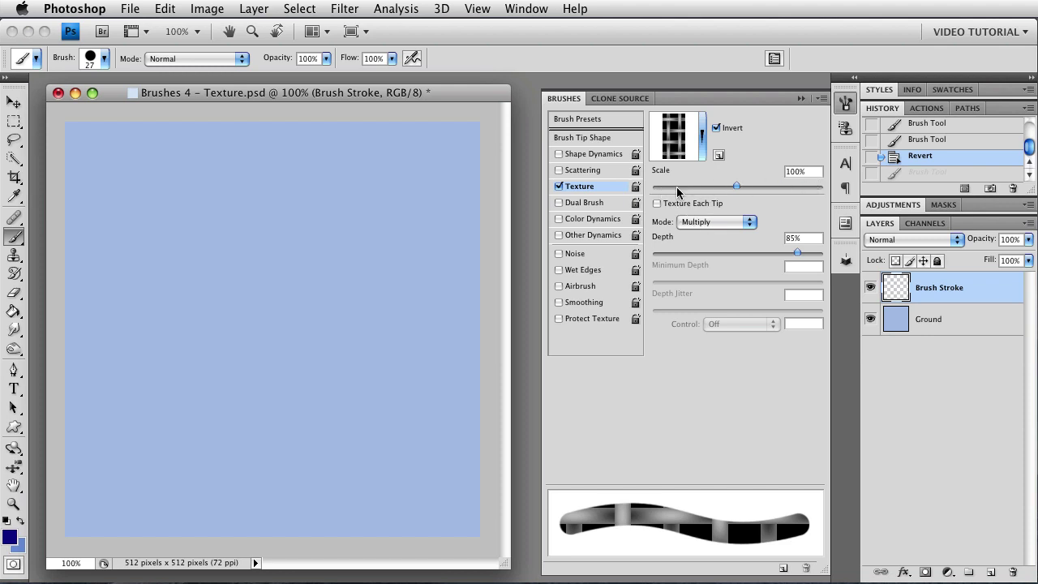
Paint a zigzag test stroke at 17% texture scale and another beside it at a much larger scale.
left_click_drag(735, 186, 666, 189)
mouse_move(131, 175)
left_mouse_down()
mouse_move(91, 307)
mouse_move(116, 402)
mouse_move(132, 448)
mouse_move(169, 452)
mouse_move(227, 422)
left_mouse_up()
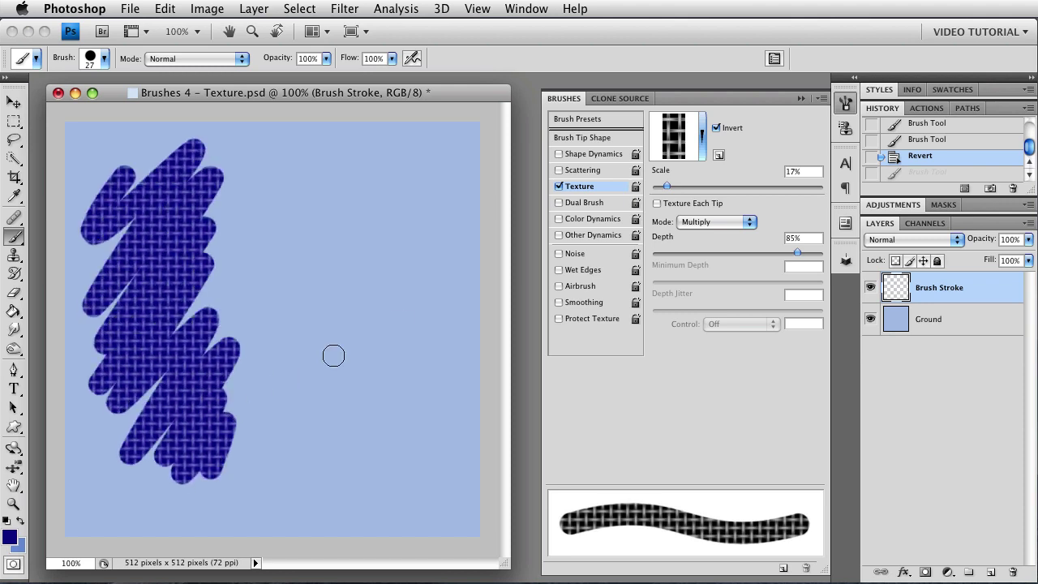
left_click_drag(668, 189, 798, 186)
mouse_move(318, 215)
left_mouse_down()
mouse_move(403, 166)
mouse_move(292, 320)
mouse_move(406, 316)
mouse_move(384, 420)
mouse_move(422, 475)
left_mouse_up()
Set the texture scale to 120% and undo the two scale test strokes.
left_click(664, 188)
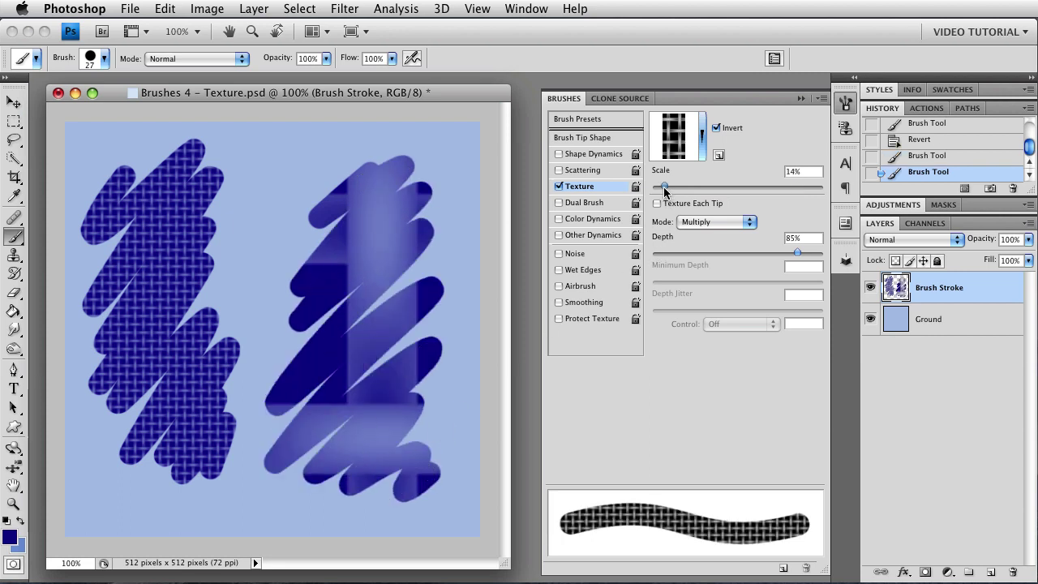
mouse_move(663, 191)
left_mouse_down()
mouse_move(807, 185)
mouse_move(778, 177)
left_mouse_up()
left_click(784, 177)
type("120")
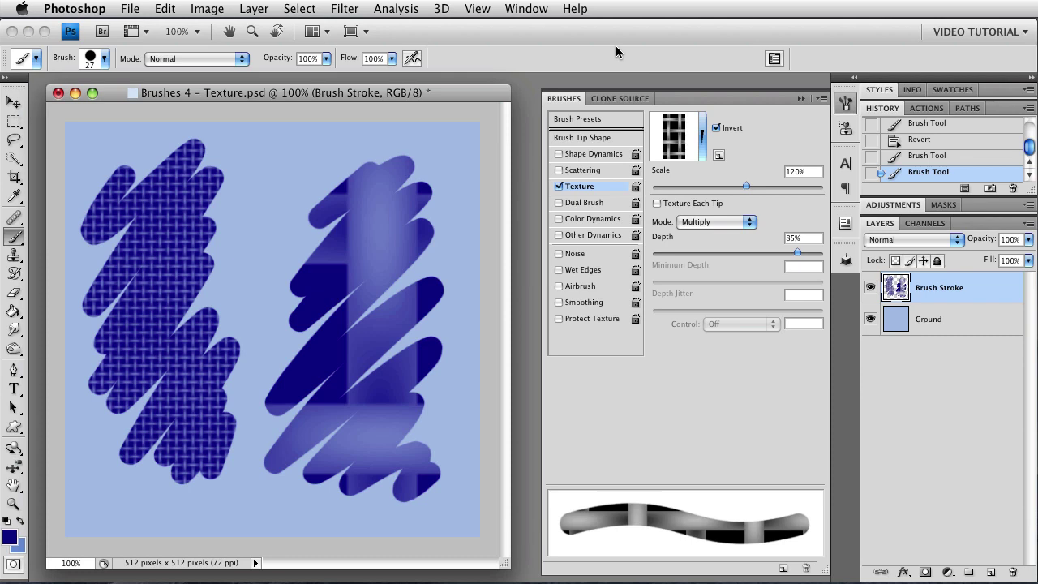
key("super+alt+z")
key("super+alt+z")
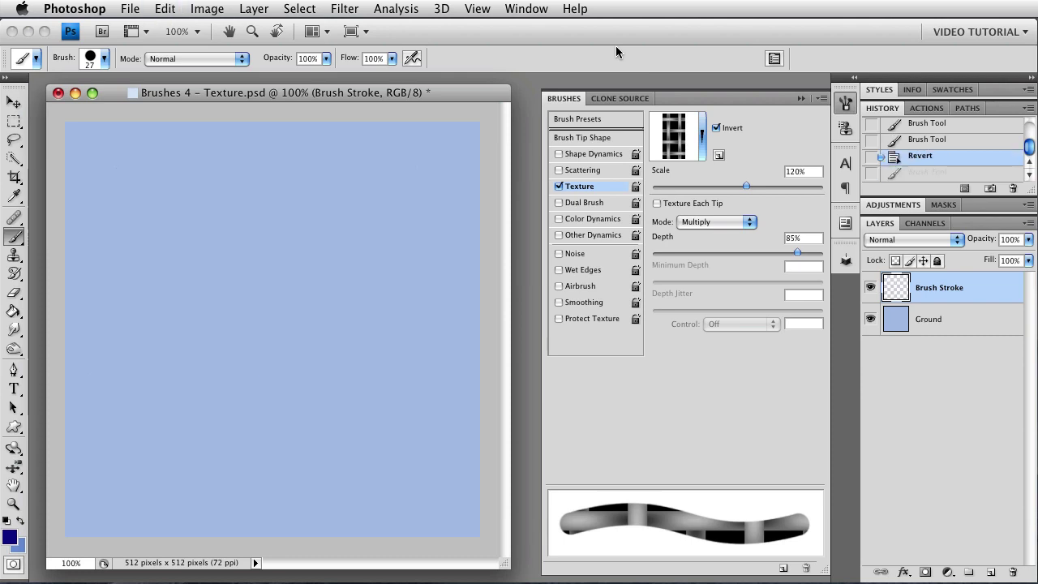
Paint overlapping test strokes with the woven texture, then enable Texture Each Tip and paint more strokes over and beside them.
mouse_move(103, 192)
left_mouse_down()
mouse_move(167, 170)
mouse_move(158, 213)
mouse_move(101, 310)
mouse_move(186, 249)
mouse_move(225, 238)
mouse_move(100, 428)
mouse_move(253, 309)
mouse_move(165, 484)
mouse_move(279, 440)
mouse_move(281, 502)
mouse_move(201, 507)
mouse_move(225, 513)
mouse_move(196, 527)
mouse_move(165, 484)
mouse_move(203, 385)
mouse_move(243, 436)
mouse_move(216, 258)
mouse_move(278, 382)
mouse_move(245, 211)
mouse_move(252, 186)
mouse_move(239, 180)
mouse_move(194, 226)
mouse_move(174, 285)
mouse_move(170, 261)
mouse_move(243, 246)
mouse_move(252, 298)
mouse_move(234, 362)
mouse_move(129, 382)
mouse_move(96, 293)
mouse_move(96, 372)
mouse_move(128, 368)
mouse_move(122, 490)
mouse_move(132, 369)
left_mouse_up()
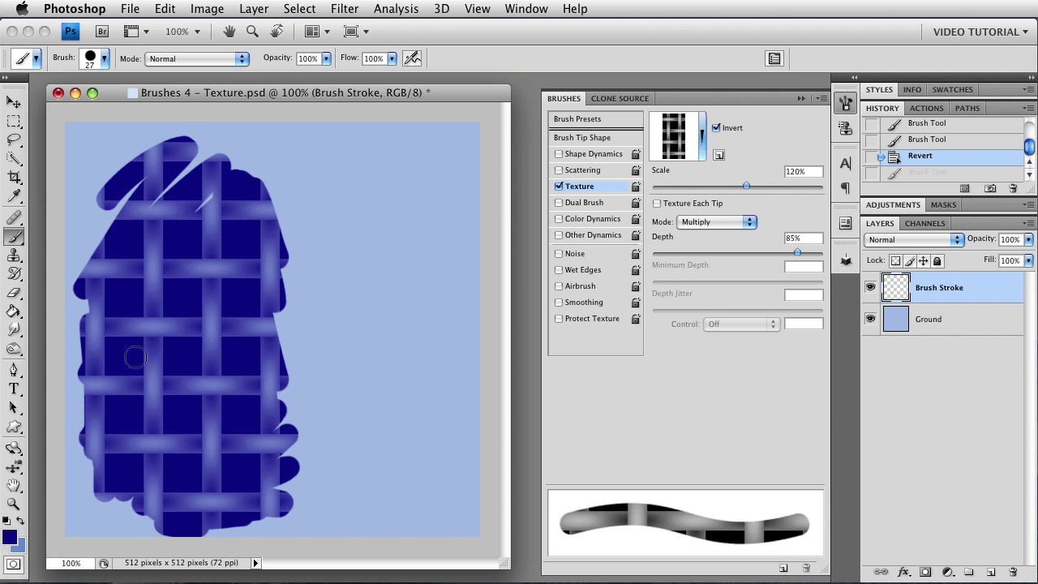
mouse_move(366, 255)
left_mouse_down()
mouse_move(359, 236)
mouse_move(369, 221)
left_mouse_up()
mouse_move(357, 314)
left_mouse_down()
mouse_move(361, 203)
mouse_move(343, 221)
mouse_move(310, 314)
mouse_move(270, 311)
mouse_move(279, 245)
mouse_move(230, 224)
mouse_move(169, 271)
mouse_move(133, 279)
mouse_move(157, 305)
mouse_move(176, 369)
mouse_move(191, 323)
mouse_move(237, 308)
mouse_move(272, 326)
mouse_move(294, 301)
mouse_move(234, 370)
mouse_move(220, 358)
mouse_move(226, 373)
mouse_move(233, 301)
mouse_move(189, 324)
mouse_move(178, 366)
mouse_move(201, 322)
mouse_move(232, 310)
mouse_move(234, 376)
left_mouse_up()
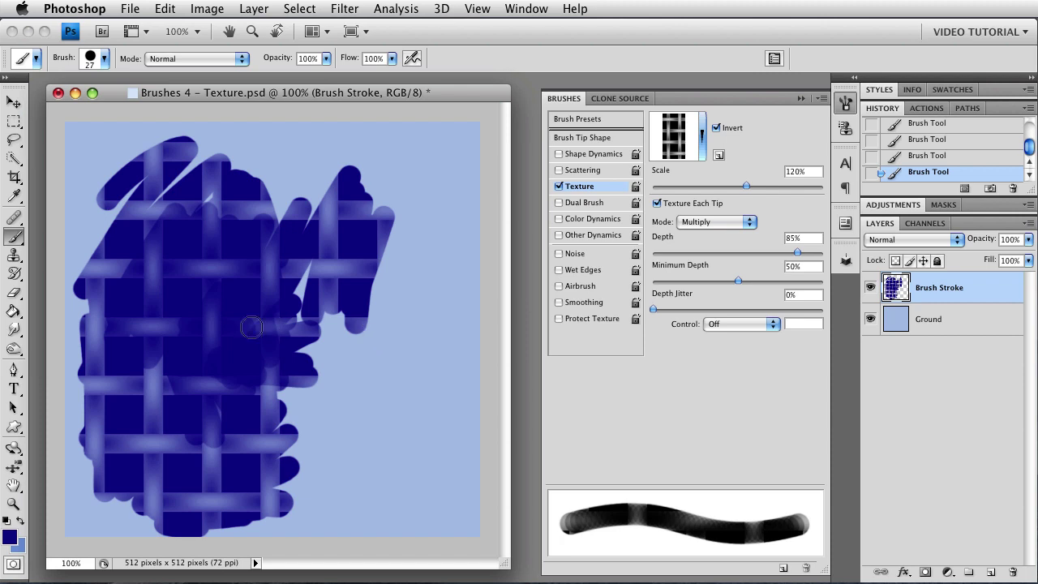
mouse_move(417, 262)
left_mouse_down()
mouse_move(368, 367)
mouse_move(418, 334)
mouse_move(412, 379)
mouse_move(362, 446)
mouse_move(445, 437)
mouse_move(383, 481)
mouse_move(406, 507)
mouse_move(448, 509)
mouse_move(397, 530)
left_mouse_up()
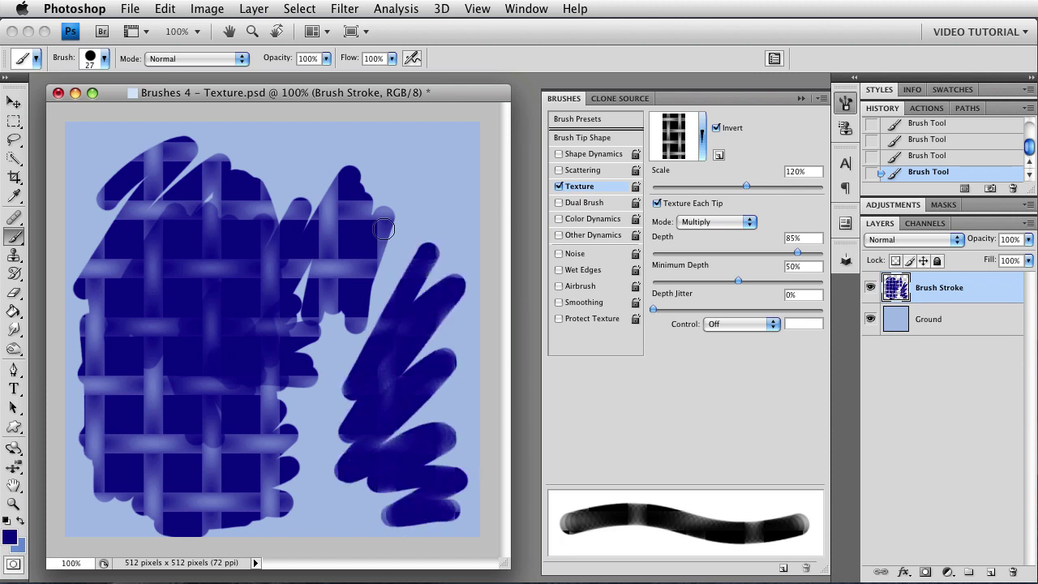
Undo the recent strokes and revert the document to its saved blank state.
key("super+alt+z")
key("super+alt+z")
key("super+alt+z")
key("super+alt+z")
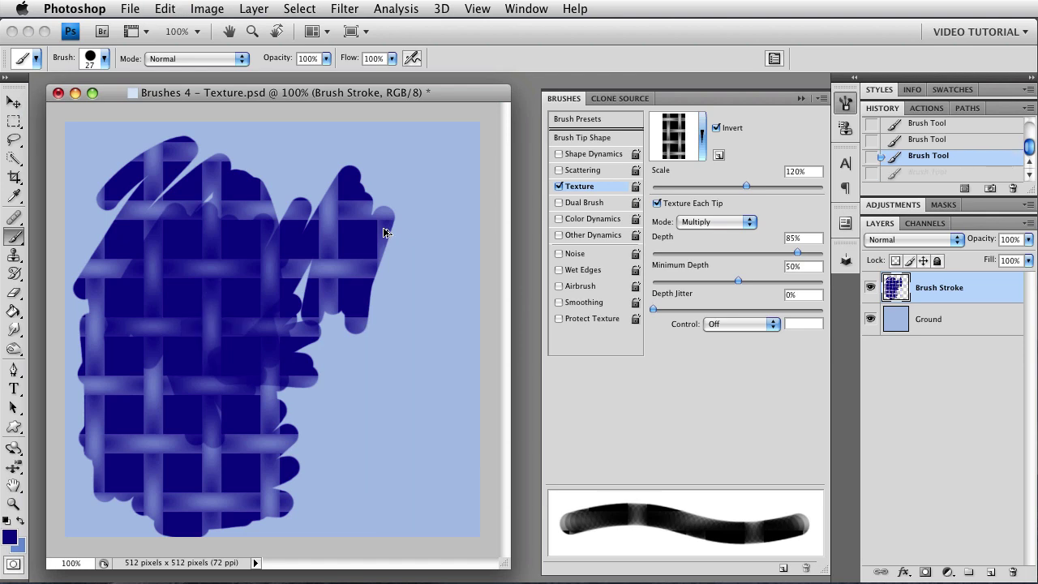
key("F12")
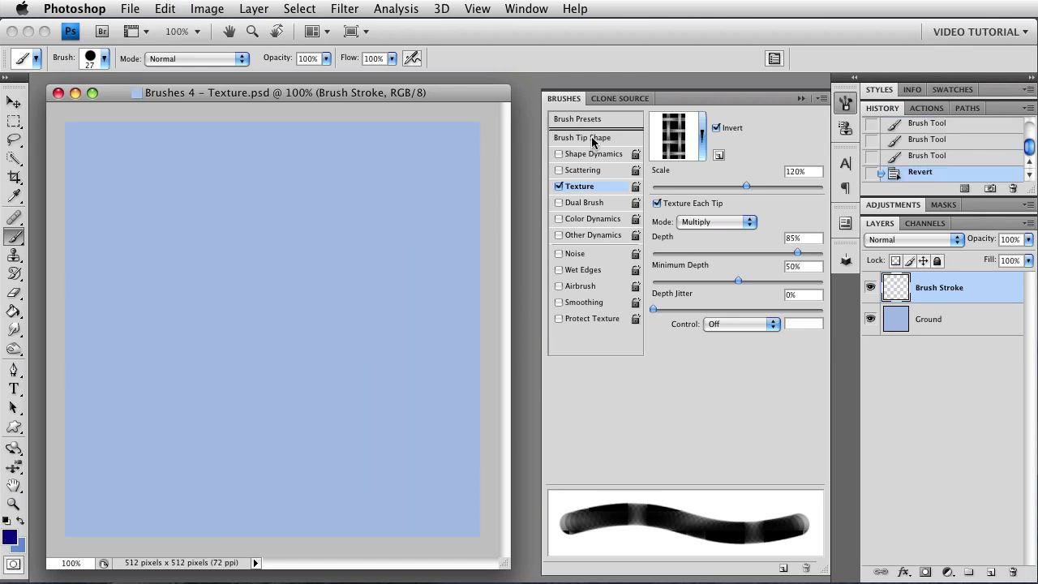
Set the brush tip spacing to 73% and turn off Texture Each Tip.
left_click(593, 141)
left_click_drag(672, 476, 712, 477)
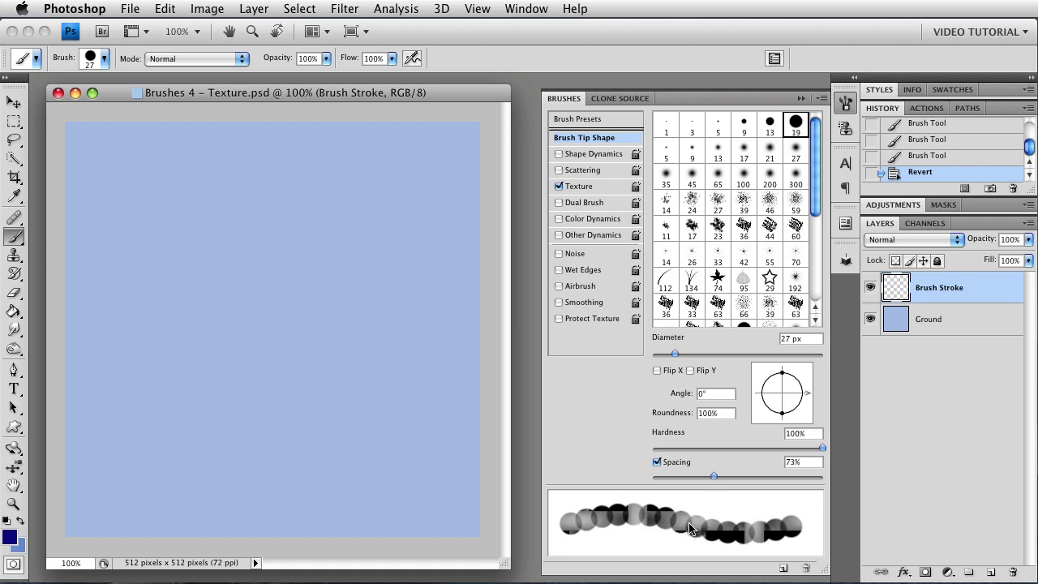
left_click(587, 186)
left_click(656, 203)
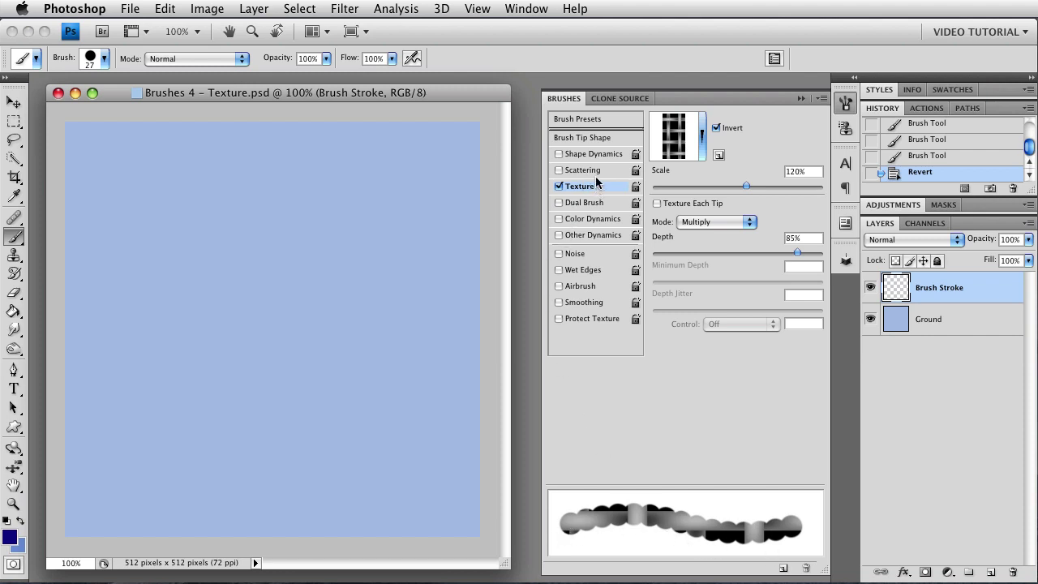
Set the brush tip spacing to 30%, then switch Texture Each Tip on and back off to compare the stroke preview.
left_click(598, 137)
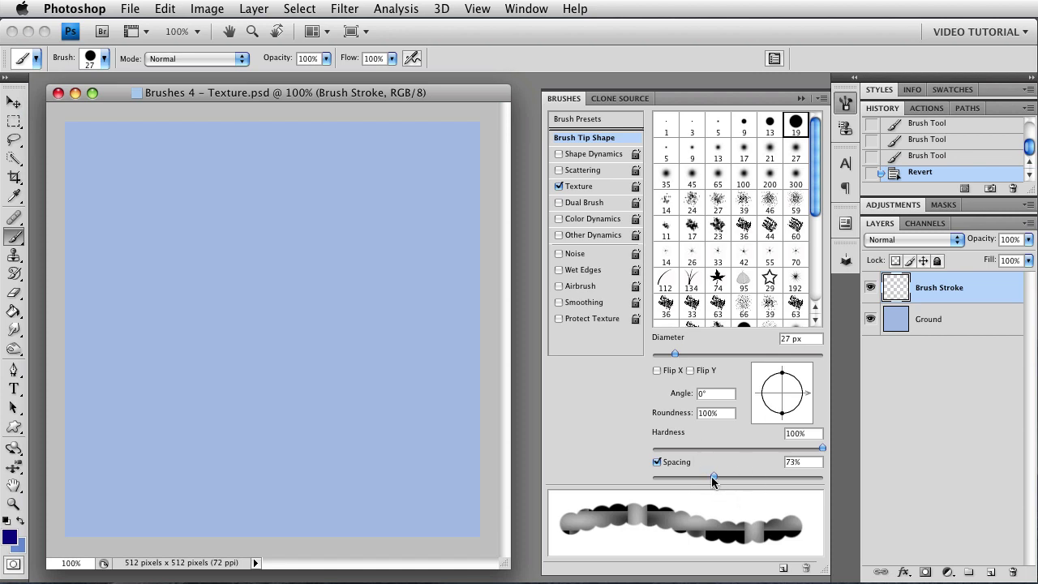
left_click_drag(712, 476, 677, 478)
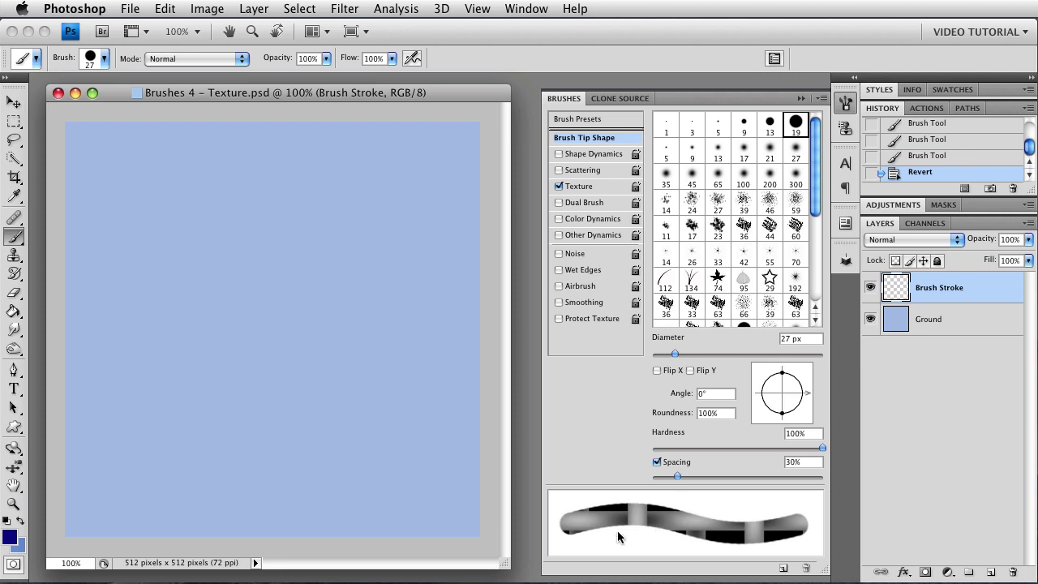
left_click(586, 186)
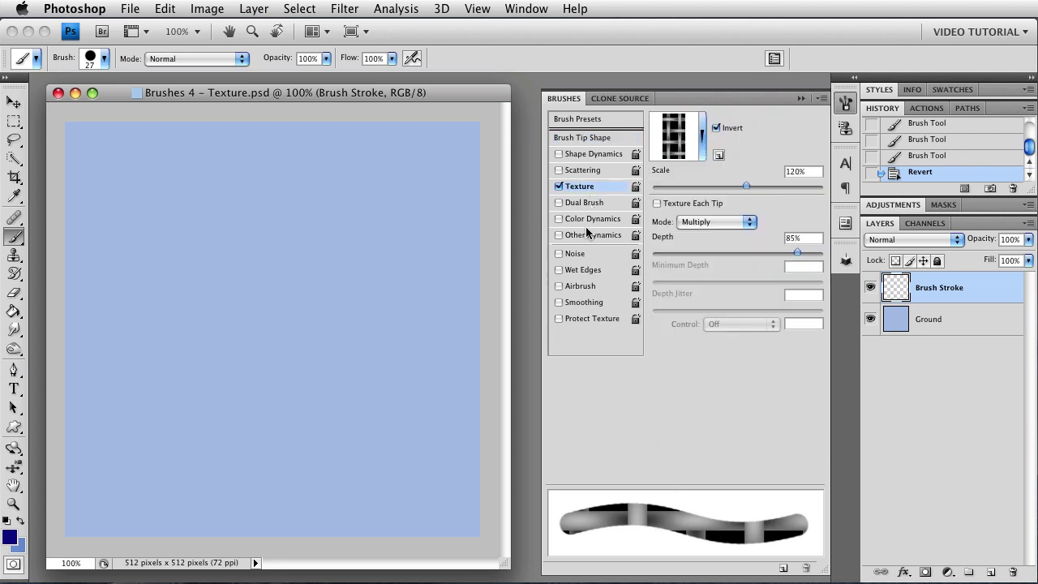
left_click(656, 203)
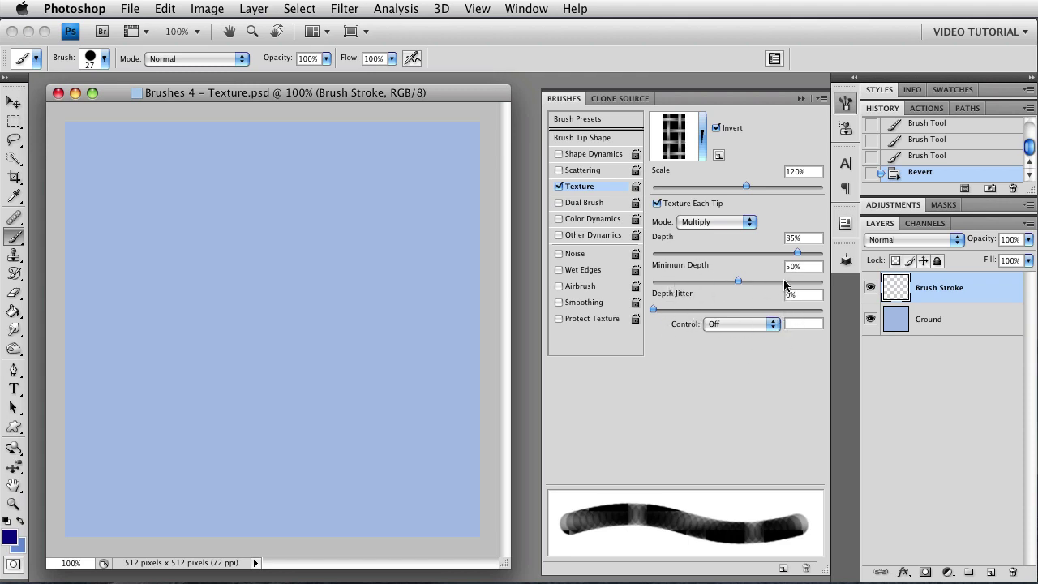
left_click(657, 204)
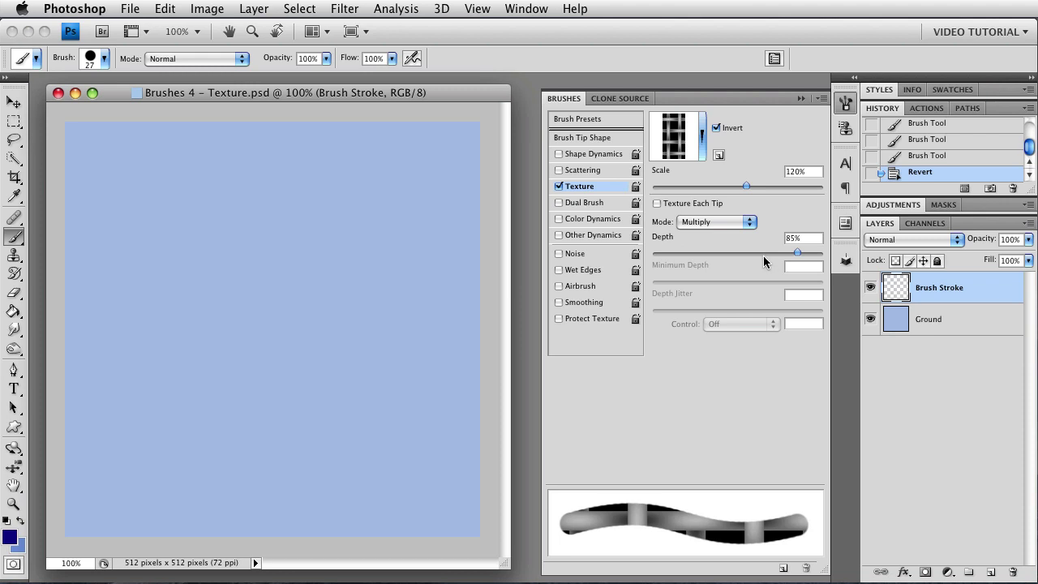
Choose the rough vertical-streak texture pattern and paint a zigzag test stroke down the left part of the canvas.
left_click(701, 138)
left_click(771, 295)
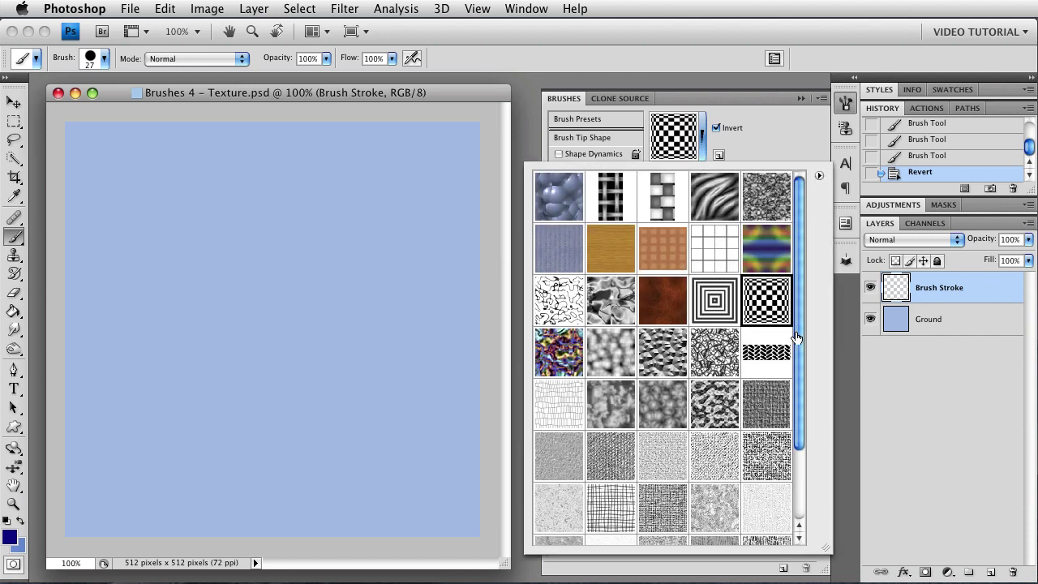
left_click_drag(798, 336, 801, 392)
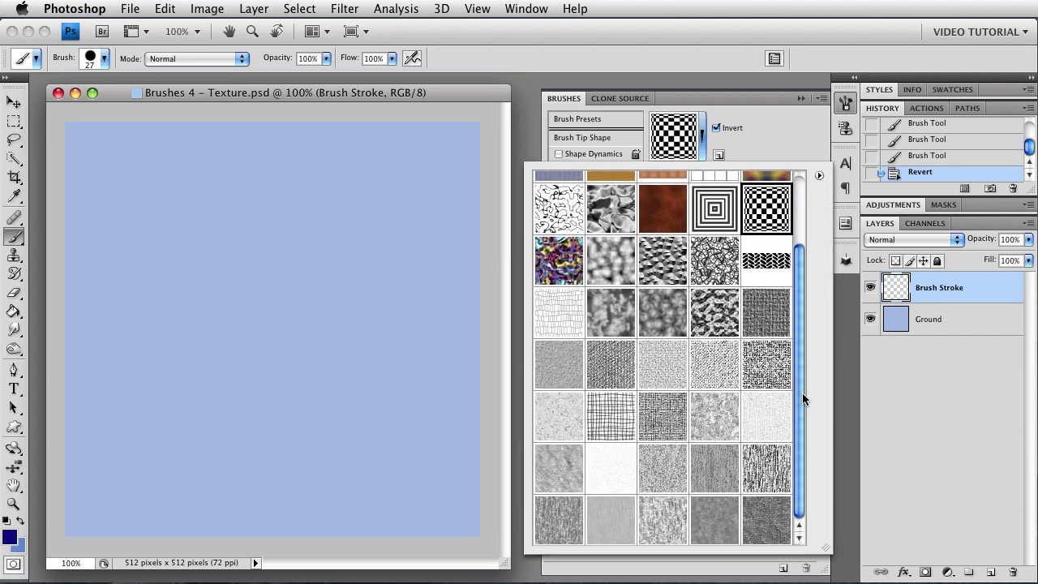
left_click(754, 471)
left_click(748, 143)
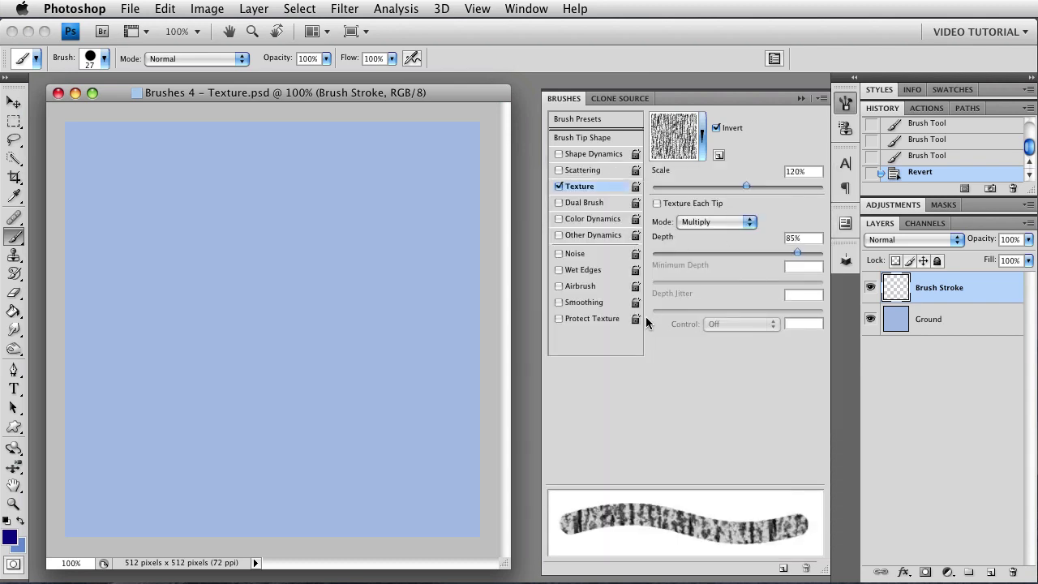
mouse_move(130, 208)
left_mouse_down()
mouse_move(176, 201)
mouse_move(112, 274)
mouse_move(188, 219)
mouse_move(97, 326)
mouse_move(178, 290)
mouse_move(114, 361)
mouse_move(177, 316)
mouse_move(113, 411)
mouse_move(154, 386)
mouse_move(168, 390)
mouse_move(112, 461)
mouse_move(176, 421)
mouse_move(200, 422)
mouse_move(154, 480)
mouse_move(184, 491)
mouse_move(192, 508)
mouse_move(177, 512)
mouse_move(198, 493)
mouse_move(194, 454)
mouse_move(209, 437)
left_mouse_up()
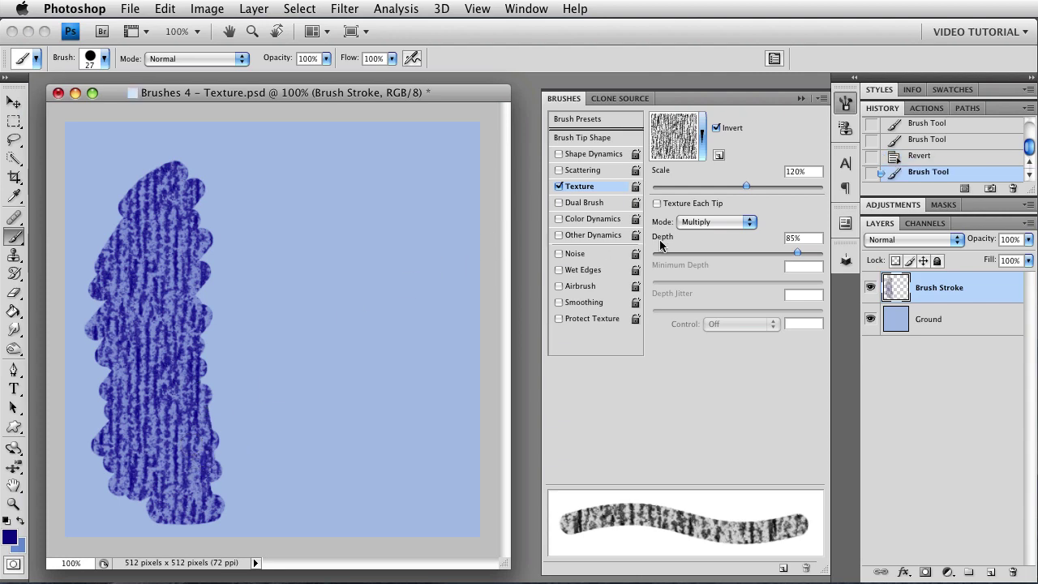
Paint a comparison stroke with the texture depth at maximum and another beside it with the depth at 37%.
left_click_drag(795, 255, 829, 256)
mouse_move(343, 159)
left_mouse_down()
mouse_move(280, 176)
mouse_move(336, 150)
mouse_move(263, 238)
mouse_move(321, 227)
mouse_move(241, 313)
mouse_move(267, 321)
mouse_move(320, 296)
mouse_move(321, 367)
mouse_move(302, 415)
left_mouse_up()
left_click_drag(821, 257, 719, 269)
mouse_move(419, 165)
left_mouse_down()
mouse_move(364, 208)
mouse_move(413, 196)
mouse_move(455, 204)
mouse_move(367, 353)
left_mouse_up()
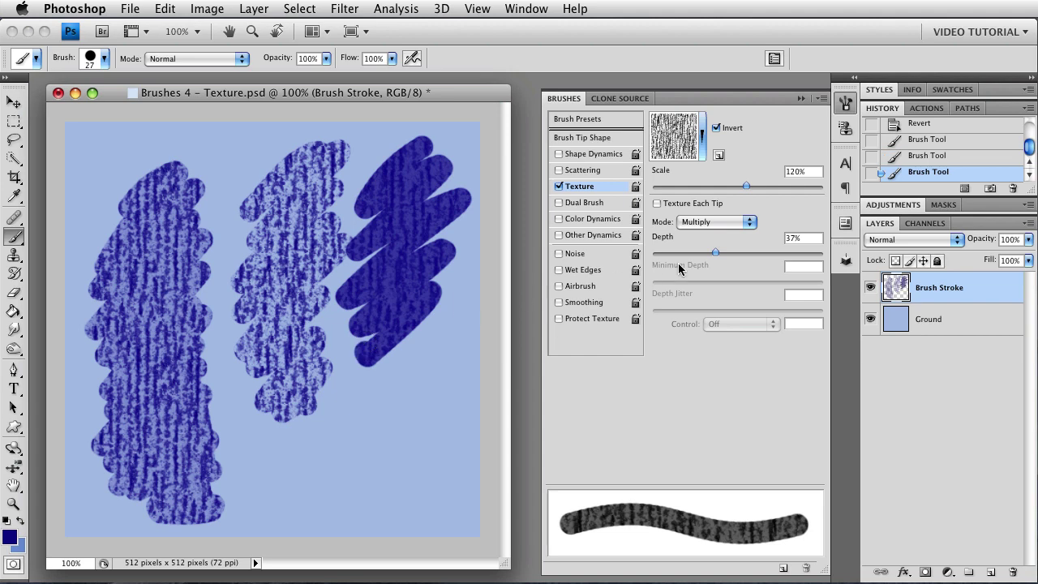
Set the texture depth to 0% and paint a zigzag comparison stroke in the lower-right area of the canvas.
left_click_drag(717, 254, 640, 257)
mouse_move(370, 393)
left_mouse_down()
mouse_move(406, 381)
mouse_move(334, 485)
mouse_move(437, 479)
mouse_move(412, 507)
mouse_move(425, 575)
left_mouse_up()
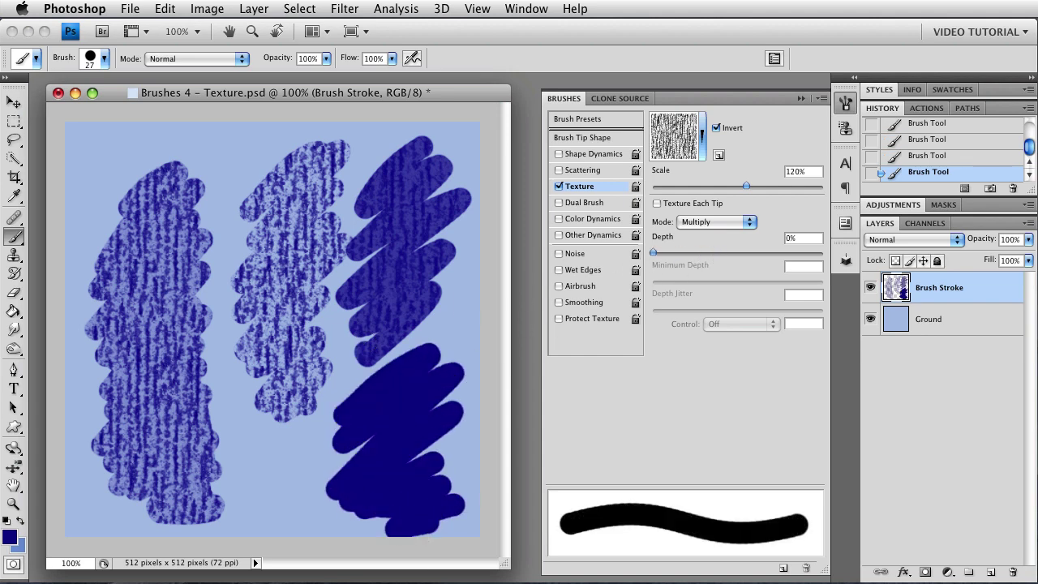
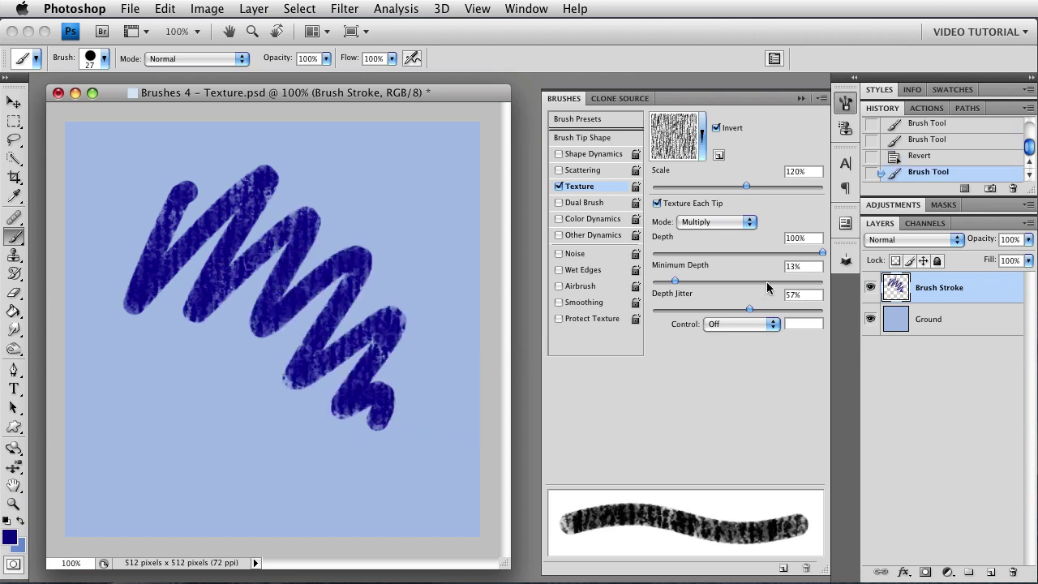
Set the texture's minimum depth to 55% and paint several test strokes around the existing zigzag.
left_click_drag(676, 284, 739, 294)
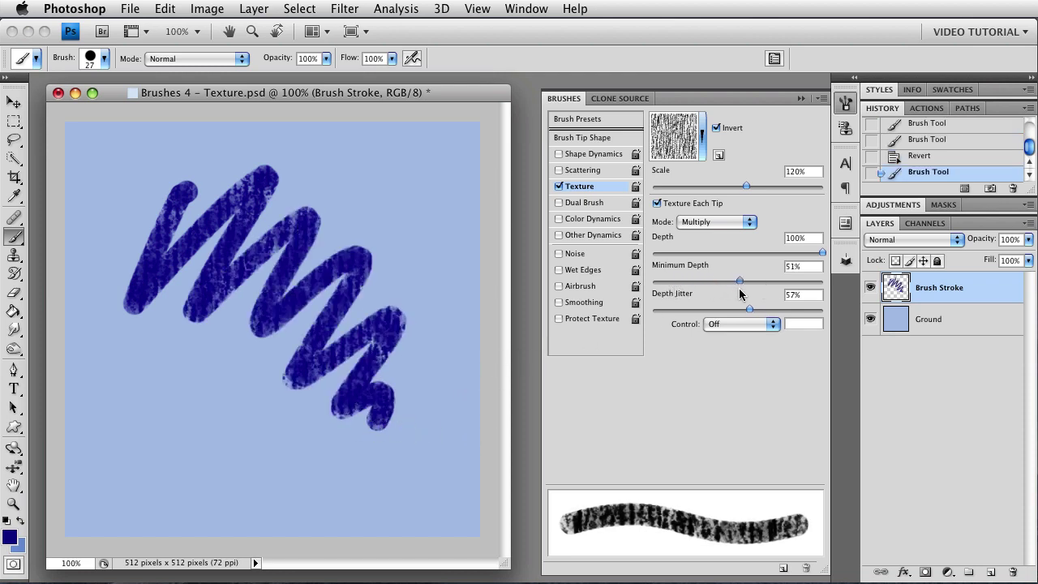
mouse_move(123, 373)
left_mouse_down()
mouse_move(149, 400)
mouse_move(253, 391)
left_mouse_up()
mouse_move(212, 469)
left_mouse_down()
mouse_move(337, 452)
mouse_move(429, 487)
left_mouse_up()
mouse_move(381, 466)
left_mouse_down()
mouse_move(290, 430)
mouse_move(281, 458)
mouse_move(254, 471)
left_mouse_up()
mouse_move(406, 154)
left_mouse_down()
mouse_move(398, 170)
mouse_move(438, 312)
mouse_move(403, 217)
mouse_move(365, 178)
mouse_move(405, 150)
mouse_move(356, 251)
mouse_move(301, 212)
mouse_move(340, 174)
mouse_move(345, 182)
left_mouse_up()
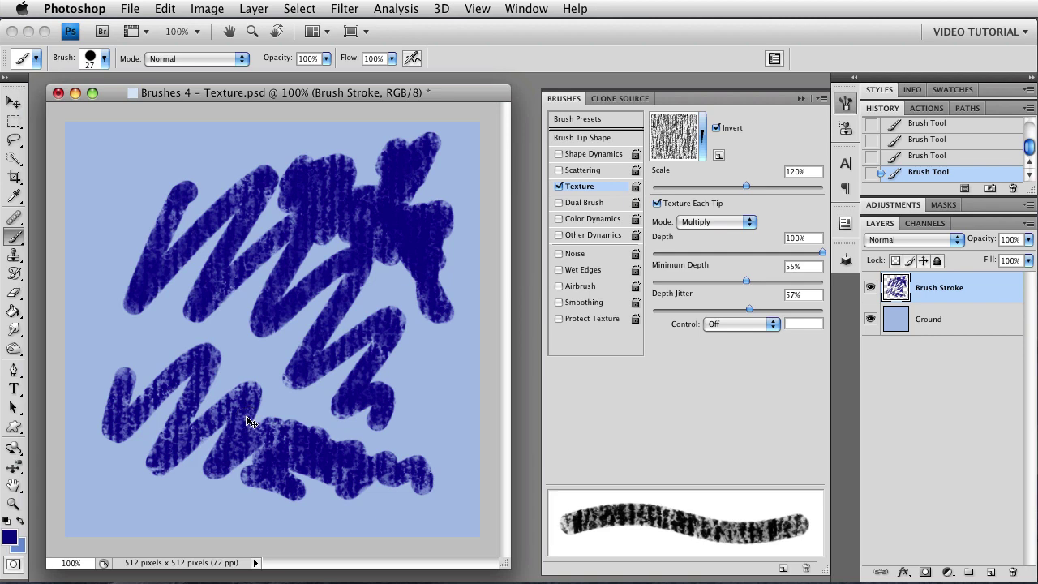
Undo all the test strokes so the Brush Stroke layer is empty.
key("super+z")
key("super+alt+z")
key("super+alt+z")
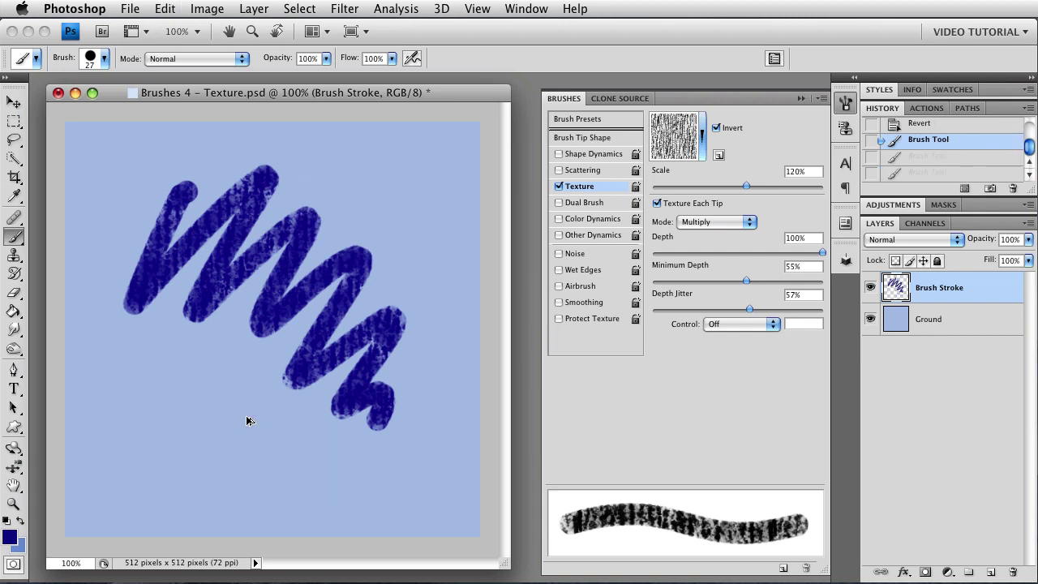
key("super+alt+z")
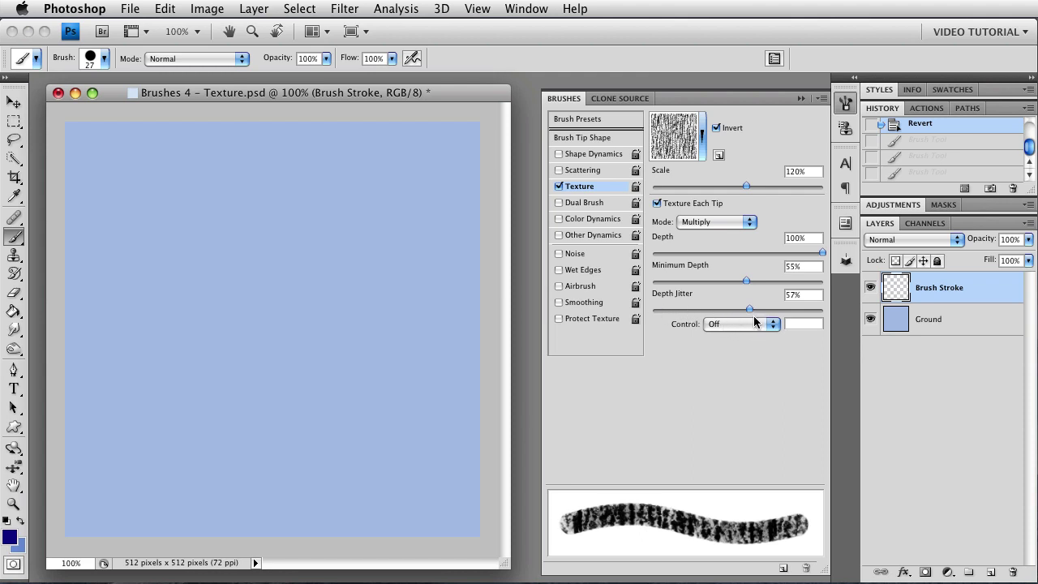
Set the depth control to Fade at 25 steps with 0% depth jitter, and try a diagonal zigzag stroke before undoing it.
left_click(736, 323)
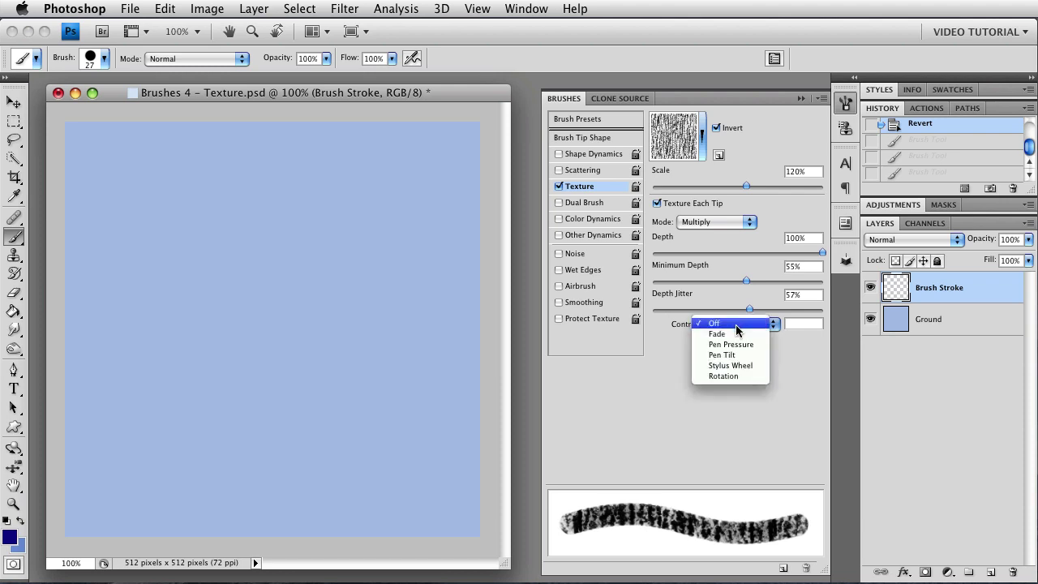
left_click(729, 334)
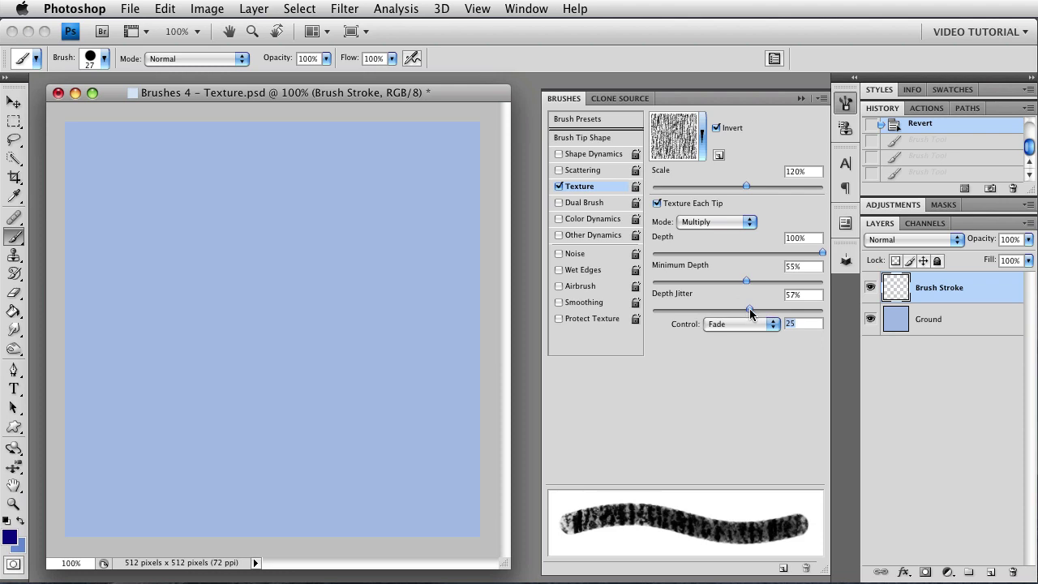
left_click_drag(749, 308, 644, 330)
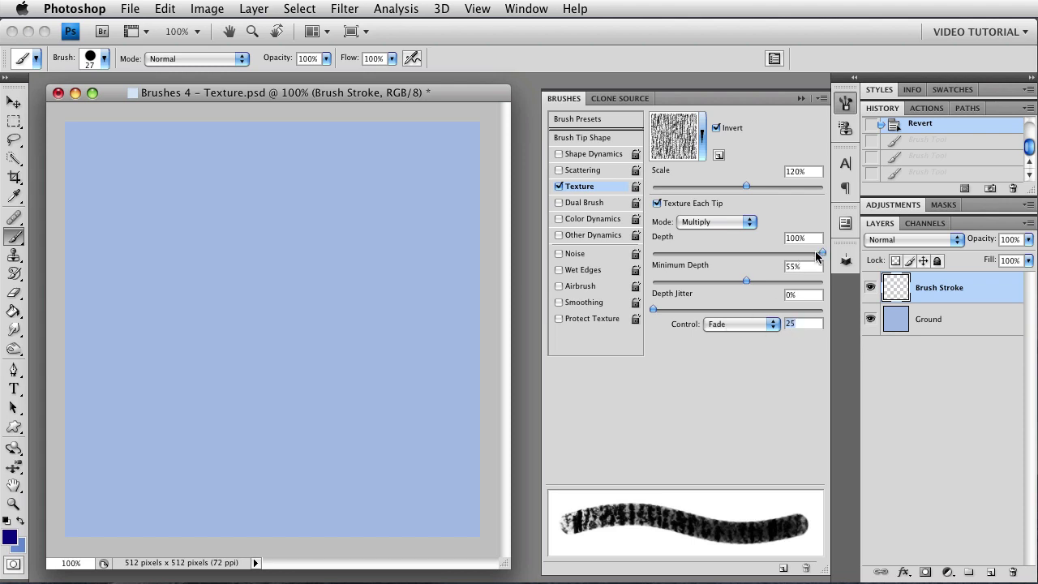
mouse_move(116, 196)
left_mouse_down()
mouse_move(211, 195)
mouse_move(131, 310)
mouse_move(272, 246)
mouse_move(179, 388)
mouse_move(315, 333)
mouse_move(341, 372)
mouse_move(330, 438)
mouse_move(371, 463)
mouse_move(448, 481)
left_mouse_up()
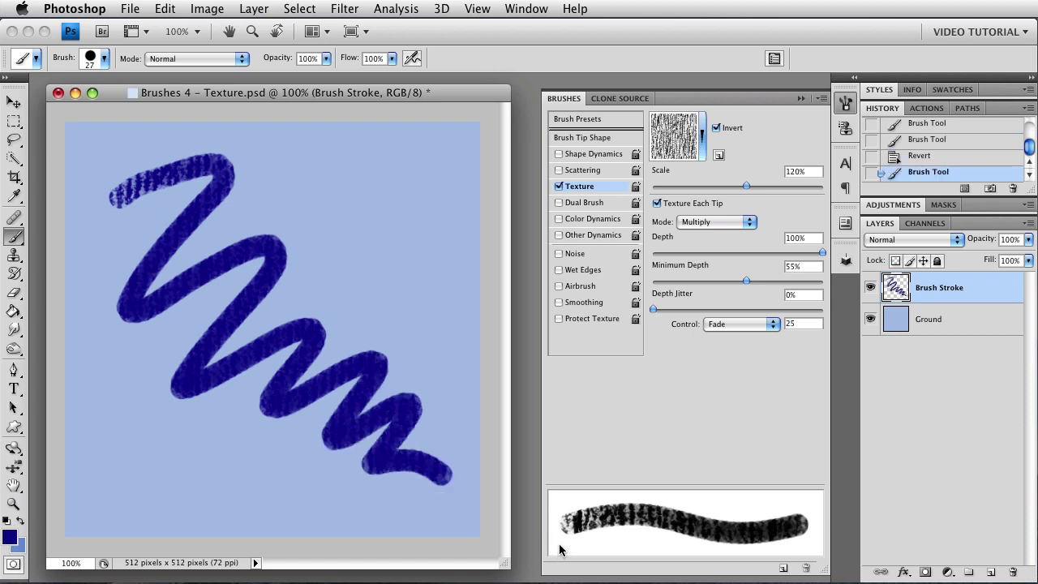
key("super+z")
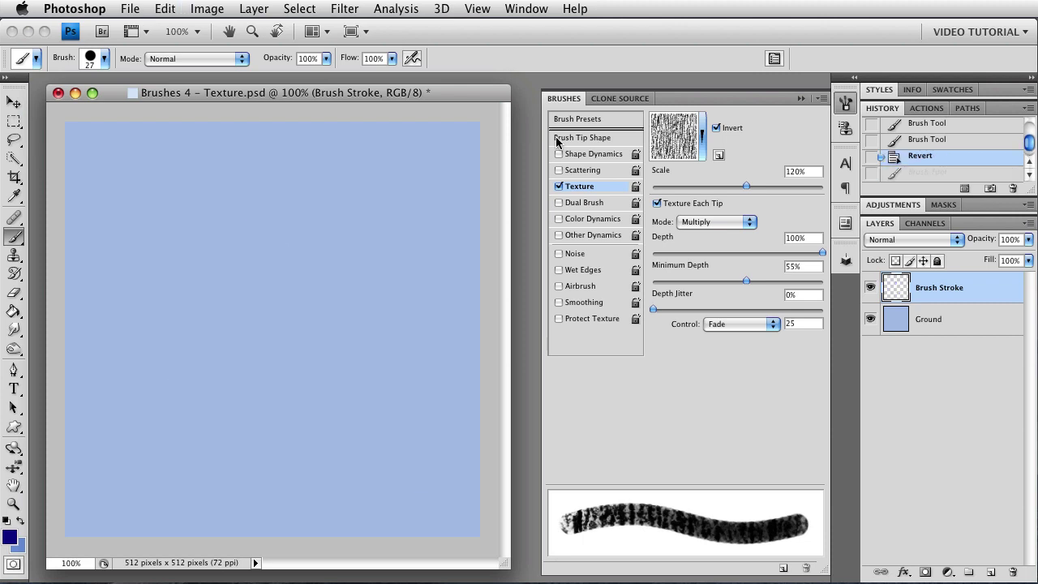
Set the depth control to Pen Pressure, paint a diagonal zigzag with varying pressure, and undo the stroke.
left_click(741, 324)
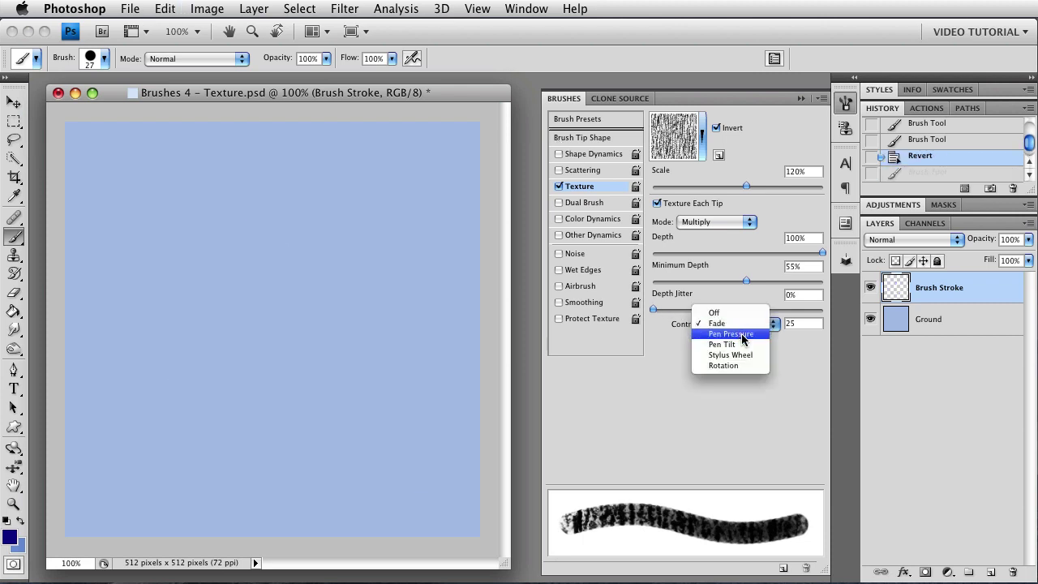
left_click(742, 335)
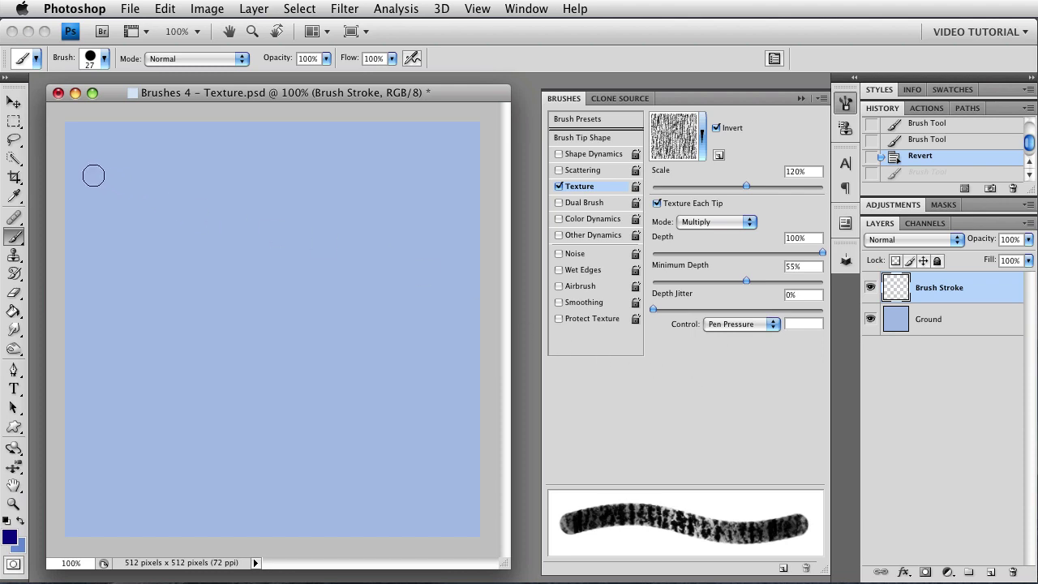
mouse_move(93, 173)
left_mouse_down()
mouse_move(122, 154)
mouse_move(90, 227)
mouse_move(171, 185)
mouse_move(129, 239)
mouse_move(142, 251)
mouse_move(217, 241)
mouse_move(221, 324)
left_mouse_up()
mouse_move(297, 283)
left_mouse_down()
mouse_move(232, 413)
mouse_move(273, 457)
mouse_move(348, 468)
mouse_move(382, 497)
mouse_move(432, 494)
mouse_move(438, 509)
left_mouse_up()
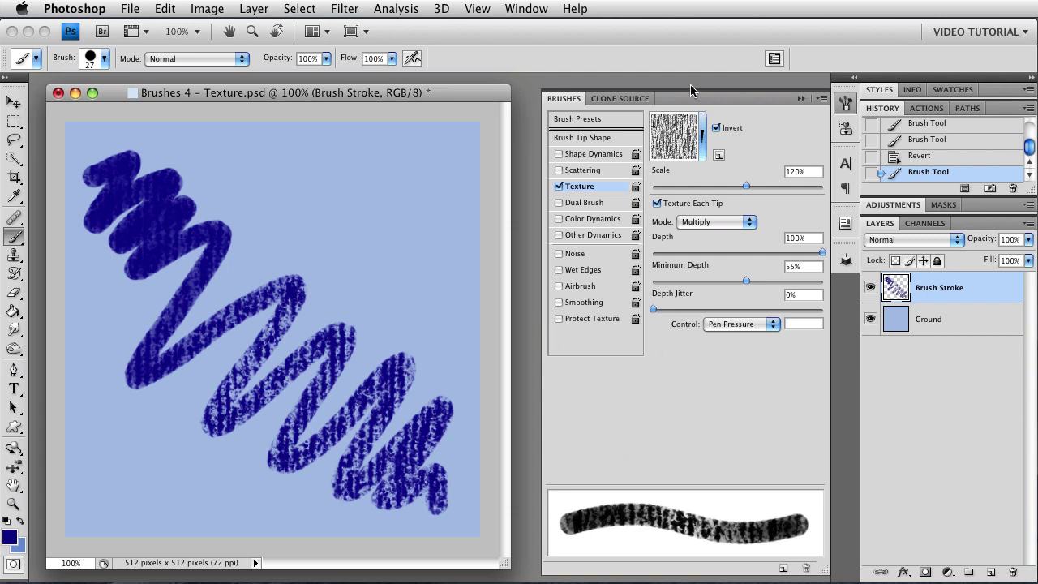
key("super+z")
Set the depth control to Pen Tilt, paint a diagonal test stroke, and undo it.
left_click(721, 324)
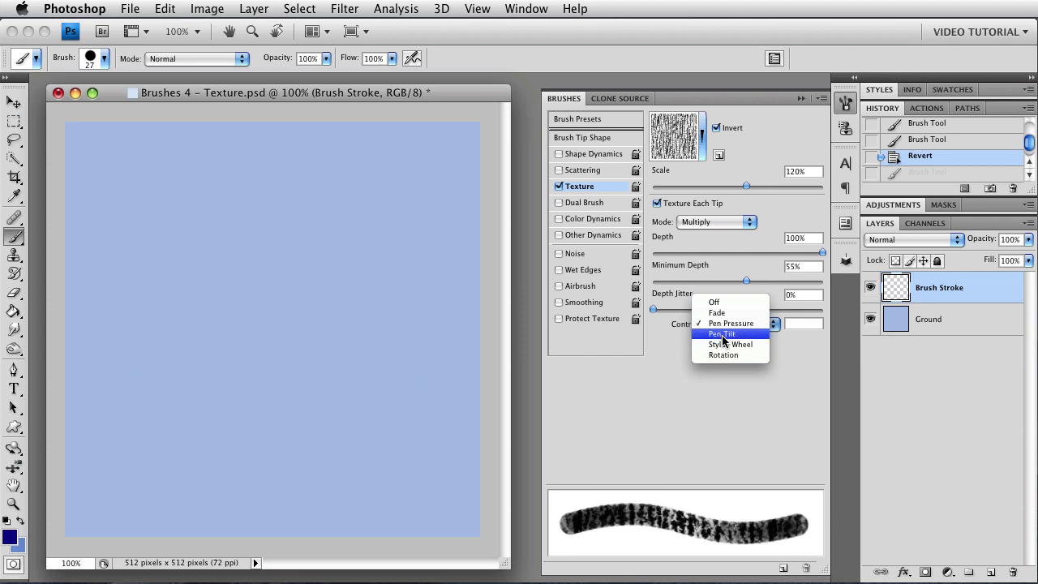
left_click(721, 334)
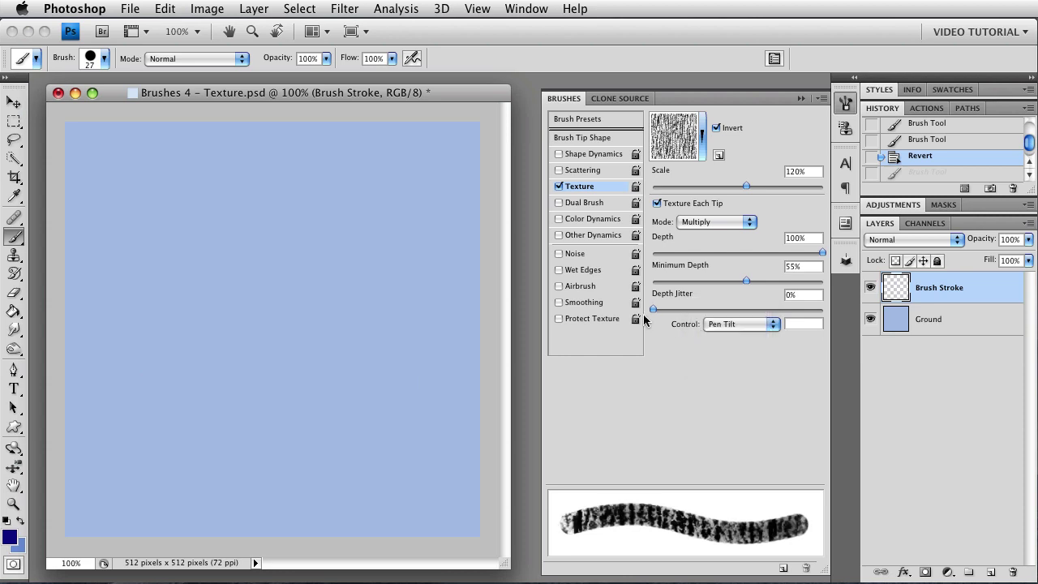
left_click(105, 162)
mouse_move(105, 163)
left_mouse_down()
mouse_move(157, 149)
mouse_move(94, 235)
mouse_move(200, 166)
mouse_move(99, 285)
mouse_move(213, 205)
mouse_move(114, 325)
mouse_move(248, 226)
mouse_move(155, 358)
mouse_move(287, 244)
mouse_move(204, 354)
mouse_move(318, 261)
mouse_move(233, 373)
mouse_move(345, 279)
mouse_move(293, 380)
mouse_move(398, 290)
mouse_move(336, 399)
mouse_move(363, 407)
mouse_move(419, 381)
mouse_move(371, 468)
mouse_move(443, 435)
mouse_move(459, 457)
mouse_move(464, 490)
left_mouse_up()
key("super+z")
Set the depth control to Stylus Wheel, paint a long zigzag down and back up the canvas, and undo it.
left_click(743, 325)
left_click(738, 331)
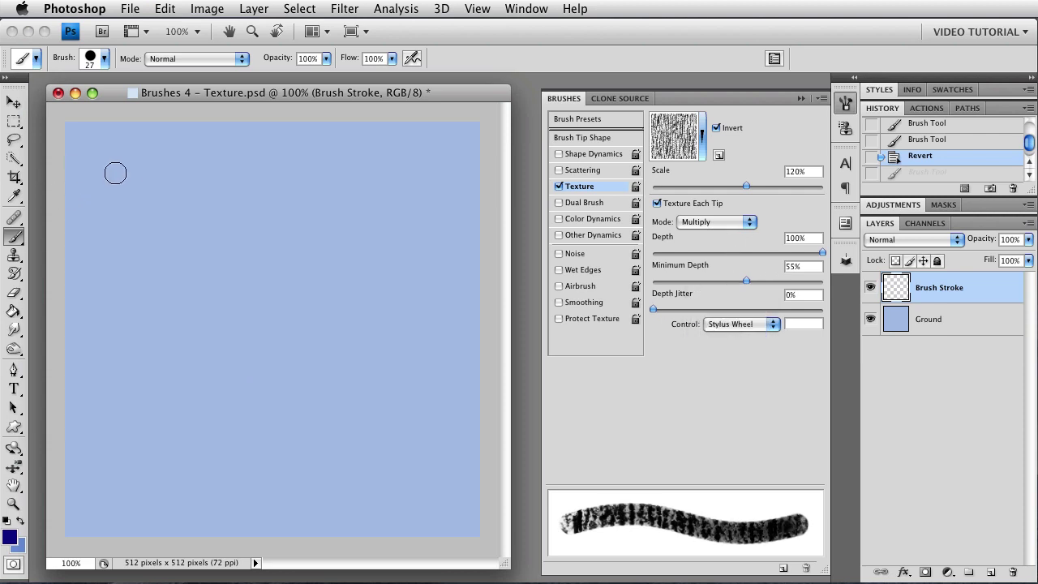
mouse_move(99, 192)
left_mouse_down()
mouse_move(139, 149)
mouse_move(92, 229)
mouse_move(153, 192)
mouse_move(139, 249)
mouse_move(187, 199)
mouse_move(128, 292)
mouse_move(232, 192)
mouse_move(167, 284)
mouse_move(240, 221)
mouse_move(202, 282)
mouse_move(249, 292)
mouse_move(261, 330)
mouse_move(298, 312)
mouse_move(266, 388)
mouse_move(342, 352)
mouse_move(307, 433)
mouse_move(403, 430)
mouse_move(400, 461)
mouse_move(423, 370)
mouse_move(425, 304)
mouse_move(366, 290)
mouse_move(388, 241)
mouse_move(387, 210)
mouse_move(334, 219)
mouse_move(305, 211)
mouse_move(311, 179)
mouse_move(299, 146)
mouse_move(258, 150)
left_mouse_up()
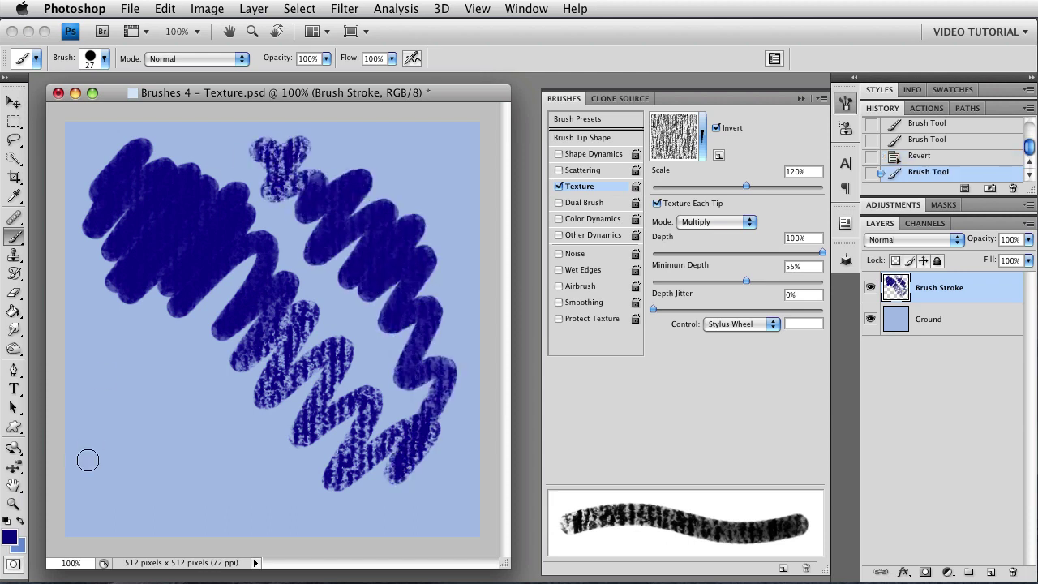
key("ctrl+z")
Try a zigzag stroke with the depth control on Rotation, then turn off Texture Each Tip and undo the stroke.
mouse_move(123, 231)
left_mouse_down()
mouse_move(219, 182)
mouse_move(141, 330)
mouse_move(212, 282)
mouse_move(180, 428)
mouse_move(268, 350)
mouse_move(269, 410)
mouse_move(372, 237)
mouse_move(386, 302)
mouse_move(323, 467)
mouse_move(431, 324)
mouse_move(394, 446)
mouse_move(453, 495)
mouse_move(416, 520)
left_mouse_up()
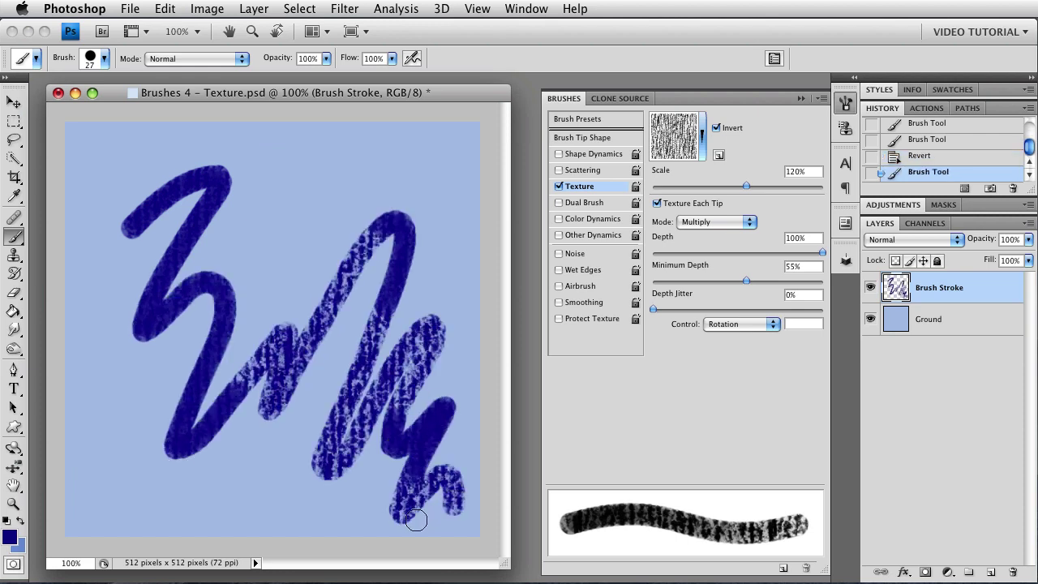
left_click(734, 325)
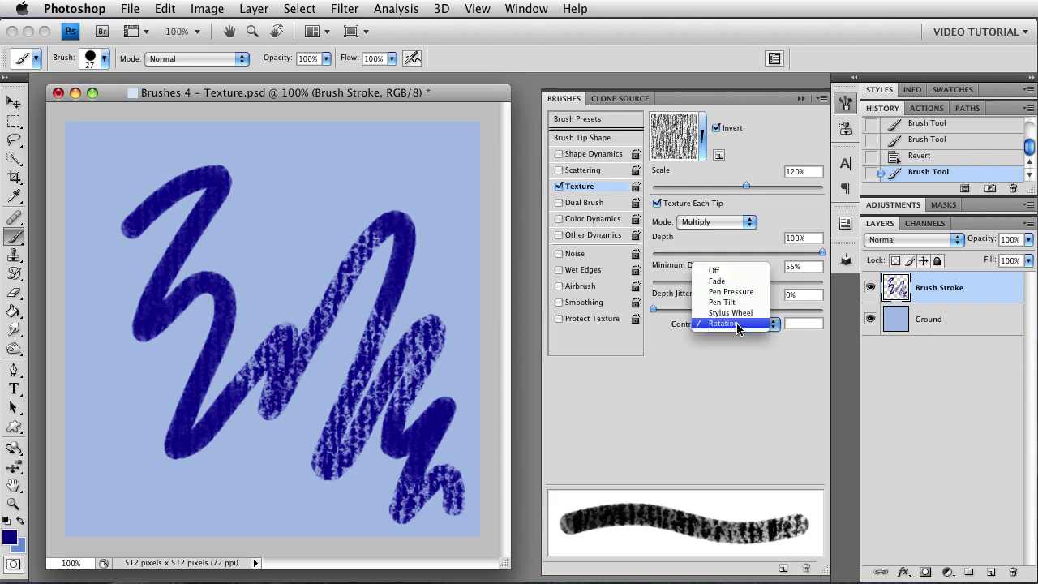
left_click(734, 278)
left_click(657, 204)
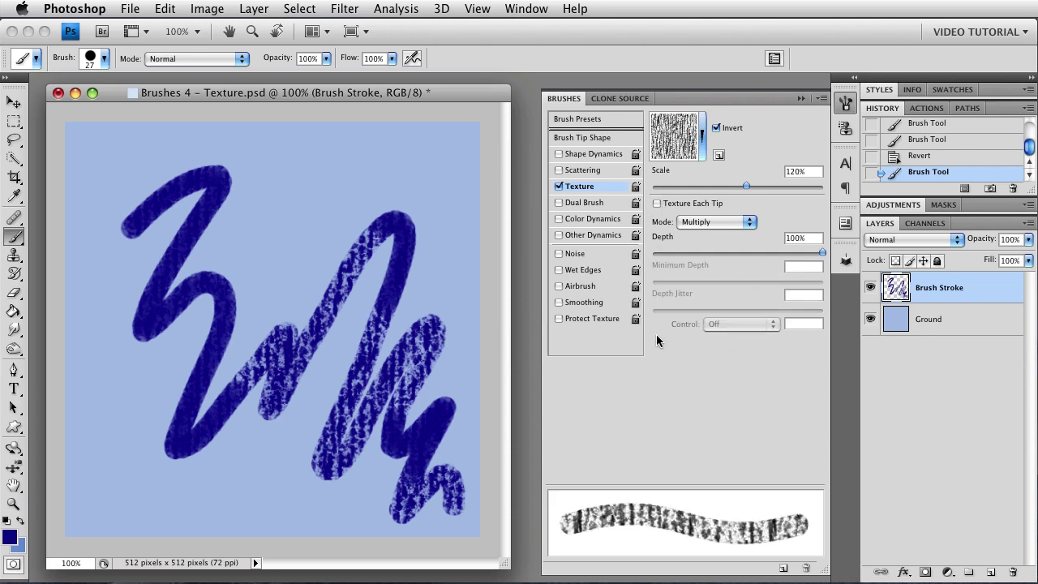
key("super+z")
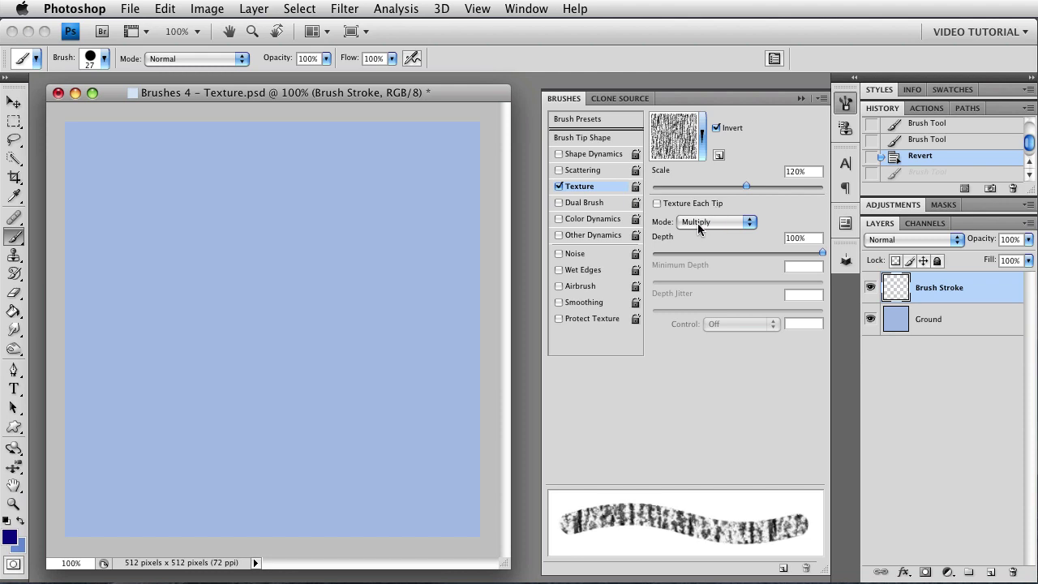
Paint a zigzag down the left of the canvas in Multiply texture mode and a comparison one beside it in Subtract mode.
mouse_move(95, 190)
left_mouse_down()
mouse_move(150, 230)
mouse_move(103, 308)
mouse_move(100, 355)
mouse_move(178, 321)
mouse_move(206, 340)
mouse_move(181, 397)
mouse_move(176, 477)
mouse_move(204, 505)
left_mouse_up()
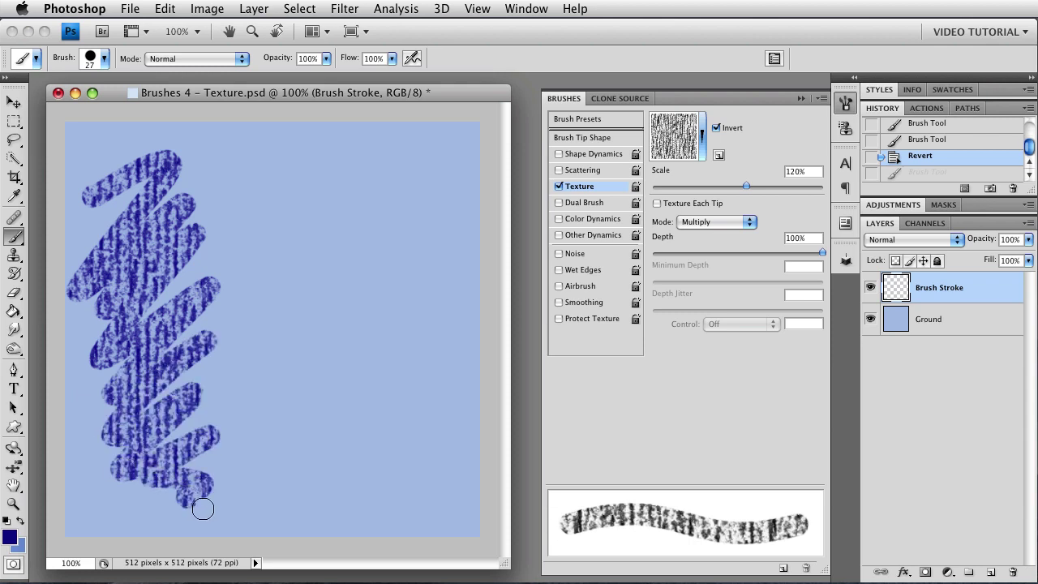
left_click(695, 221)
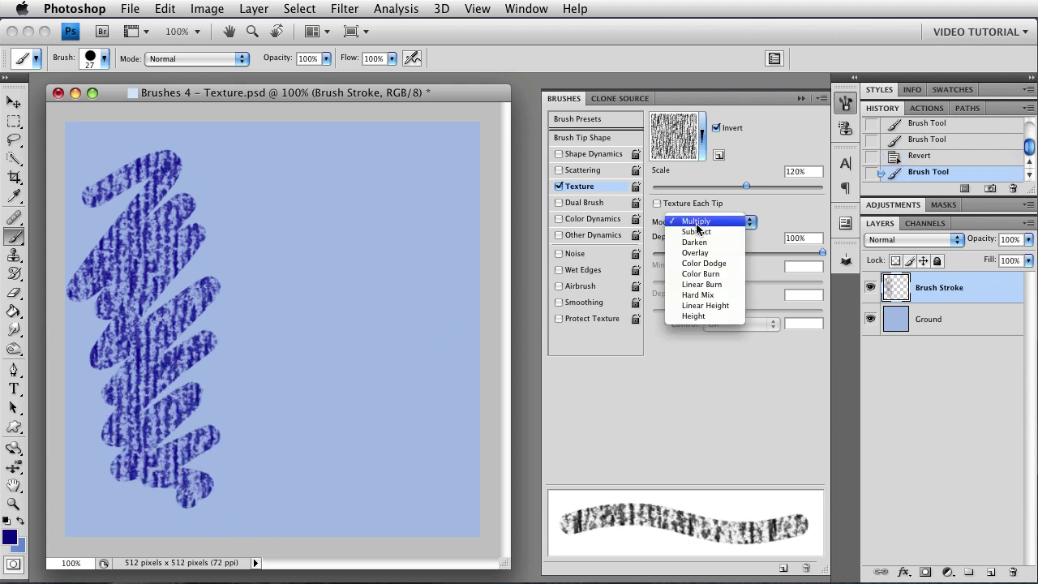
left_click(675, 240)
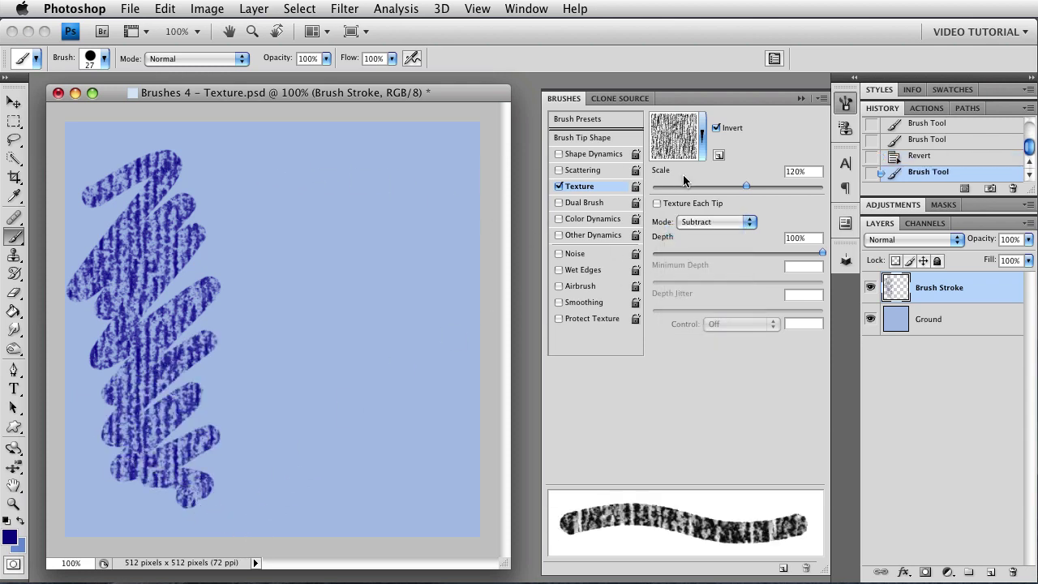
left_click_drag(237, 169, 241, 220)
mouse_move(316, 185)
left_mouse_down()
mouse_move(249, 244)
mouse_move(277, 255)
mouse_move(346, 232)
mouse_move(247, 333)
mouse_move(339, 322)
mouse_move(261, 408)
mouse_move(271, 423)
mouse_move(325, 403)
mouse_move(326, 428)
mouse_move(278, 491)
mouse_move(277, 507)
mouse_move(323, 491)
left_mouse_up()
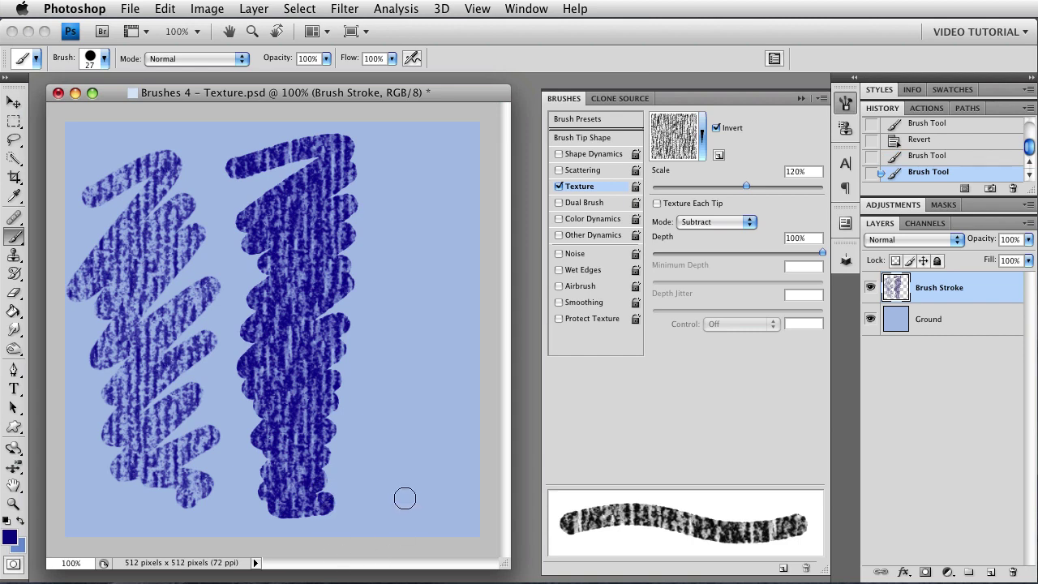
Turn off the texture's Invert option and paint a third zigzag down the right side of the canvas in Subtract mode.
left_click(716, 128)
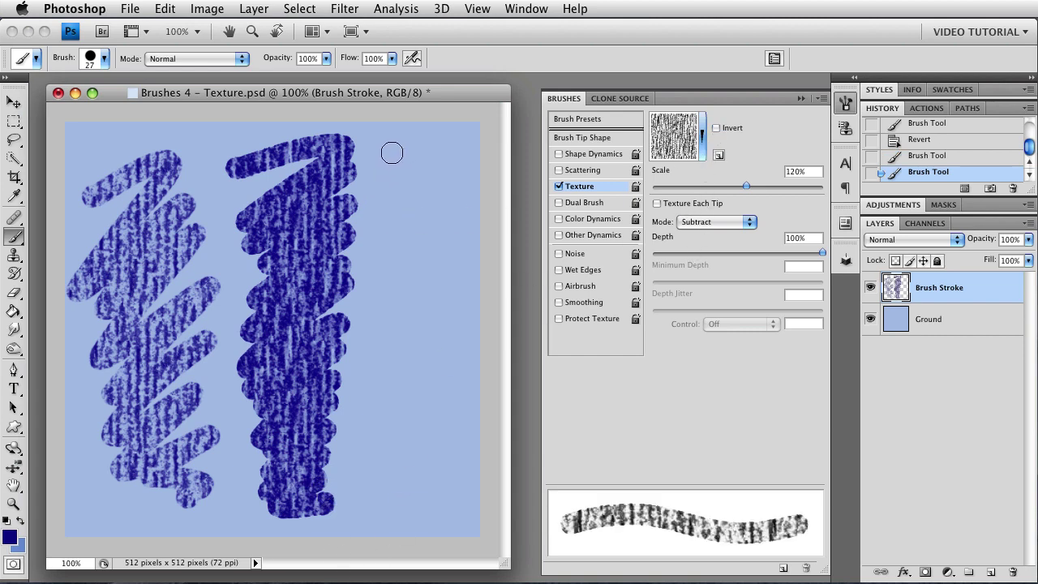
mouse_move(392, 153)
left_mouse_down()
mouse_move(380, 227)
mouse_move(405, 240)
mouse_move(472, 221)
mouse_move(417, 290)
mouse_move(360, 393)
mouse_move(380, 410)
mouse_move(445, 381)
mouse_move(448, 409)
mouse_move(397, 493)
left_mouse_up()
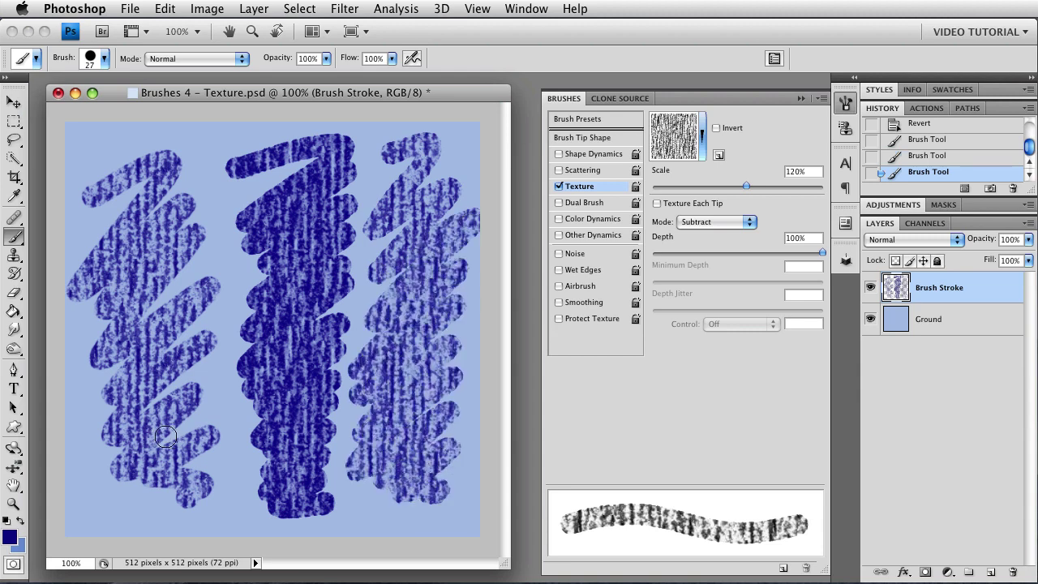
Set the texture mode to Darken and undo the three comparison strokes.
left_click(696, 224)
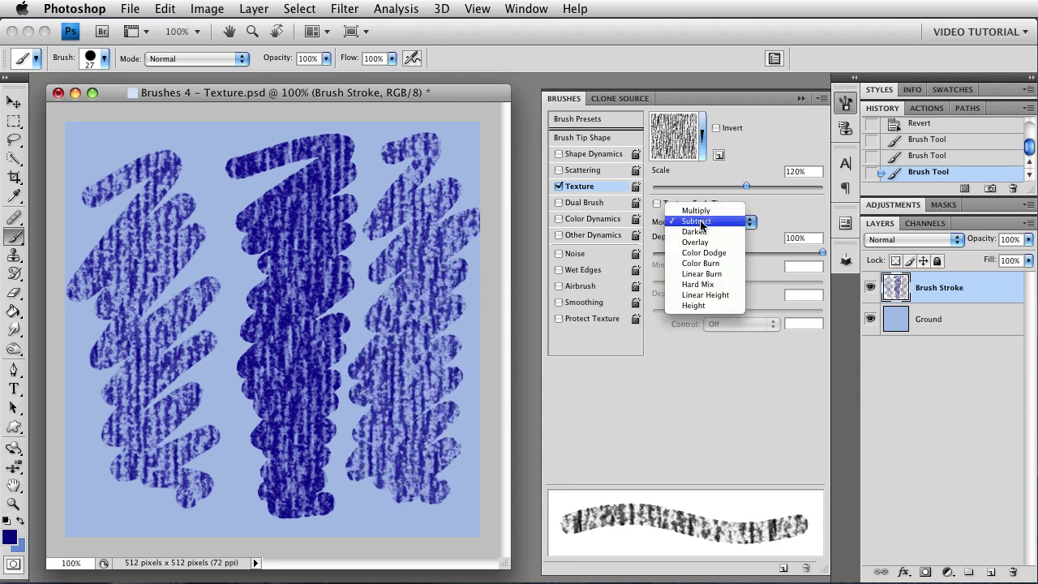
left_click(695, 237)
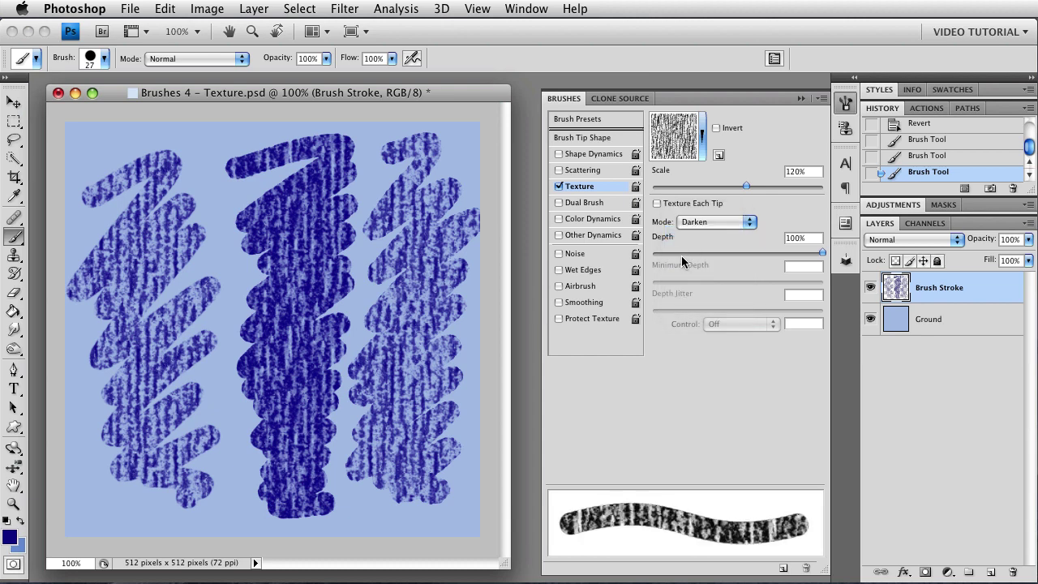
key("super+alt+z")
key("super+alt+z")
key("super+alt+z")
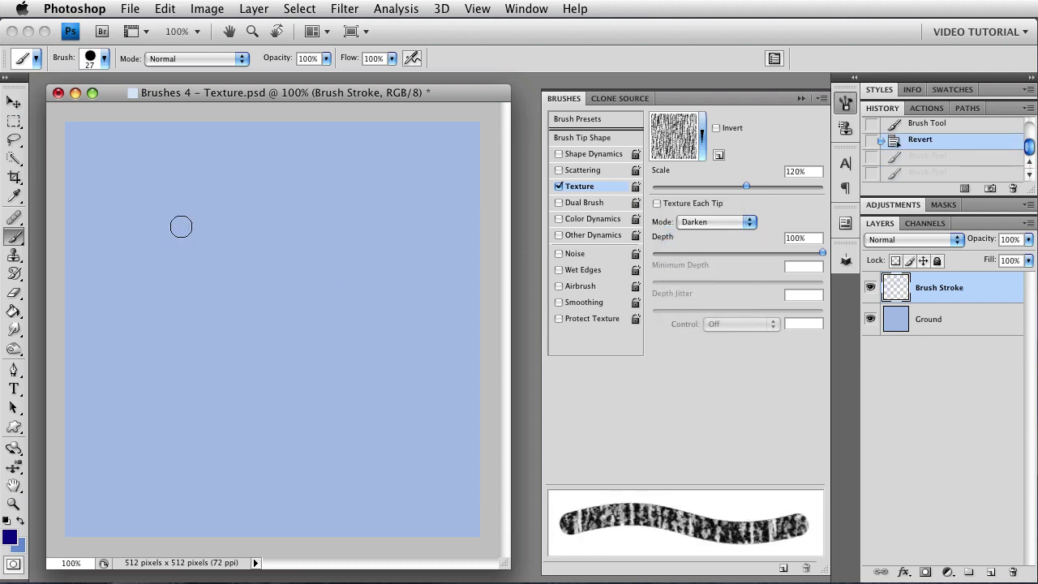
Paint a zigzag across the upper canvas in Darken mode, then switch the texture mode to Overlay and paint another below it.
mouse_move(114, 213)
left_mouse_down()
mouse_move(223, 152)
mouse_move(157, 295)
mouse_move(290, 271)
mouse_move(370, 306)
mouse_move(419, 312)
left_mouse_up()
left_click(724, 222)
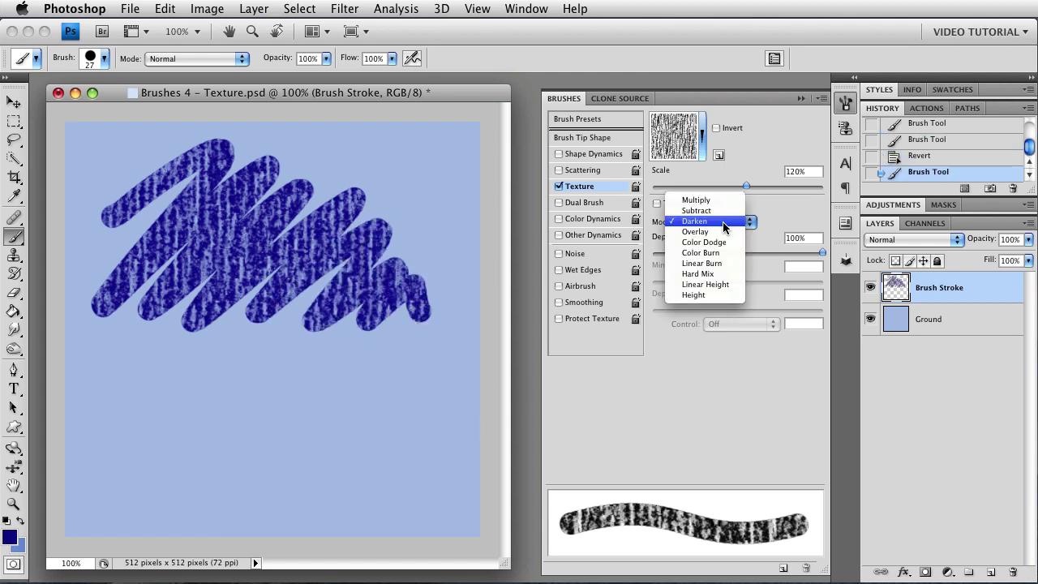
left_click(723, 227)
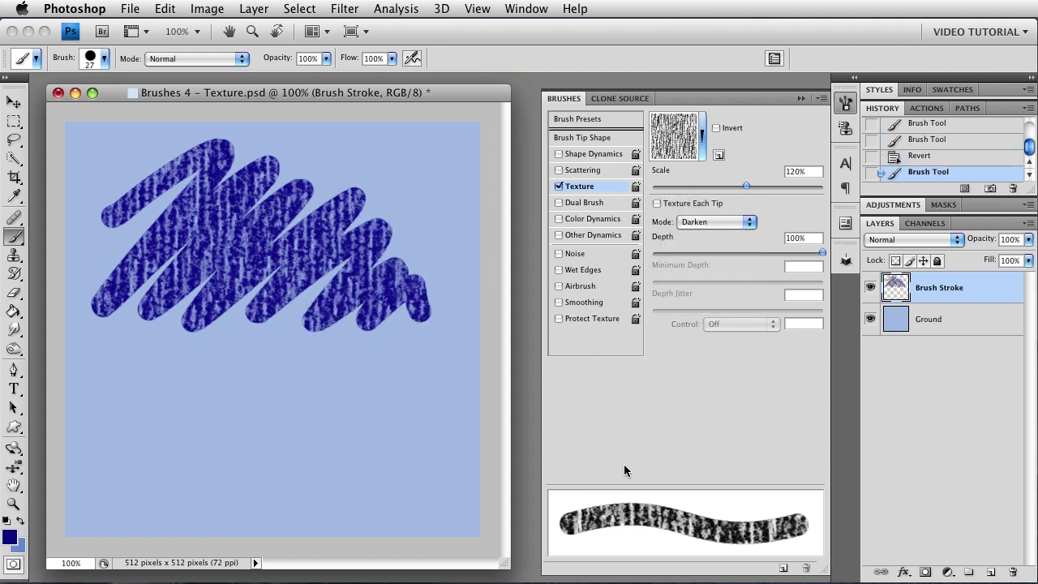
left_click(706, 226)
left_click(708, 231)
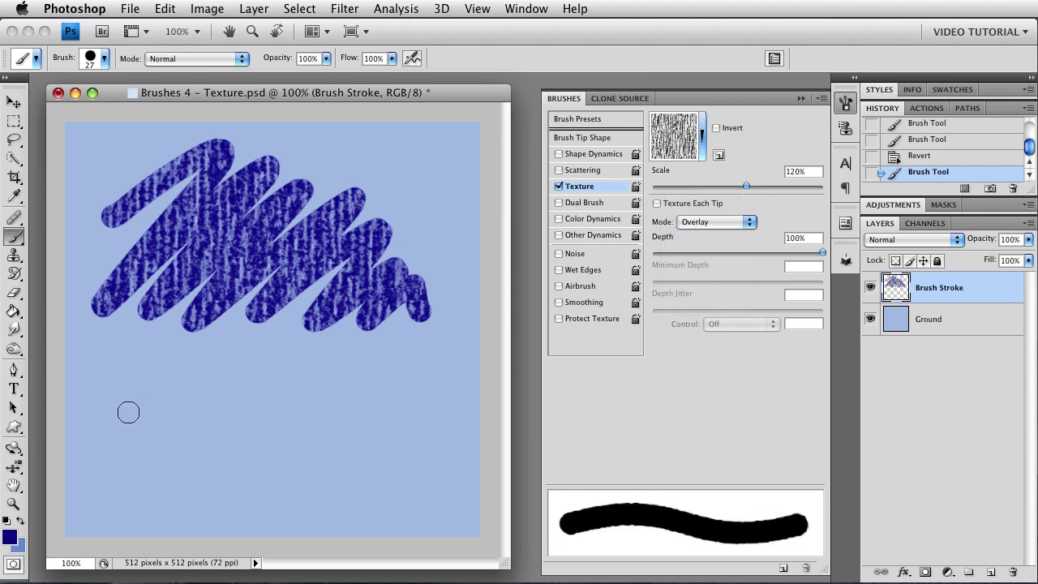
mouse_move(102, 423)
left_mouse_down()
mouse_move(236, 348)
mouse_move(267, 366)
mouse_move(264, 424)
mouse_move(320, 442)
mouse_move(413, 418)
left_mouse_up()
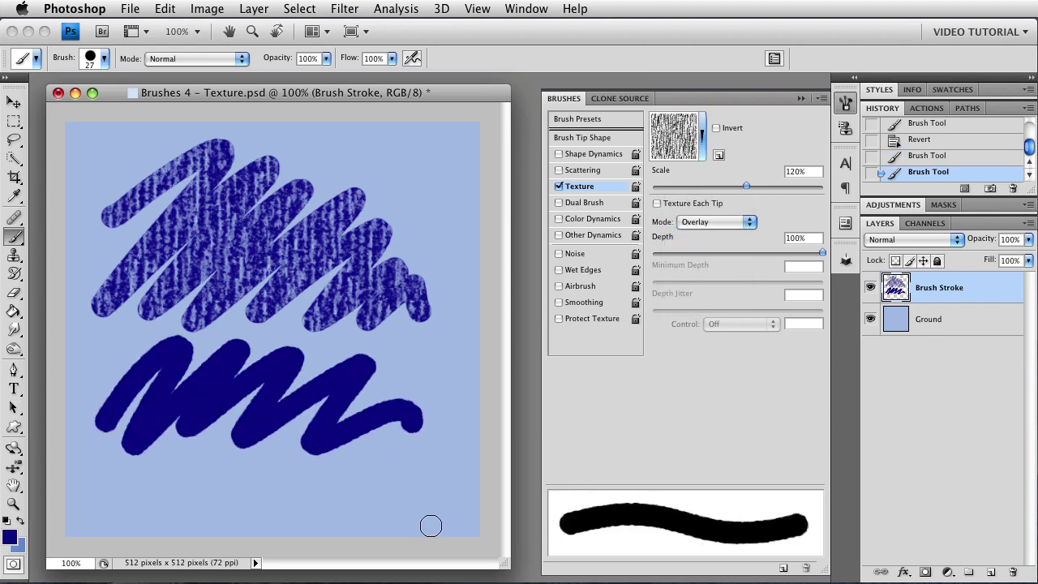
Turn on Other Dynamics for the brush, return to the Texture settings and undo the Darken and Overlay zigzags.
left_click(604, 234)
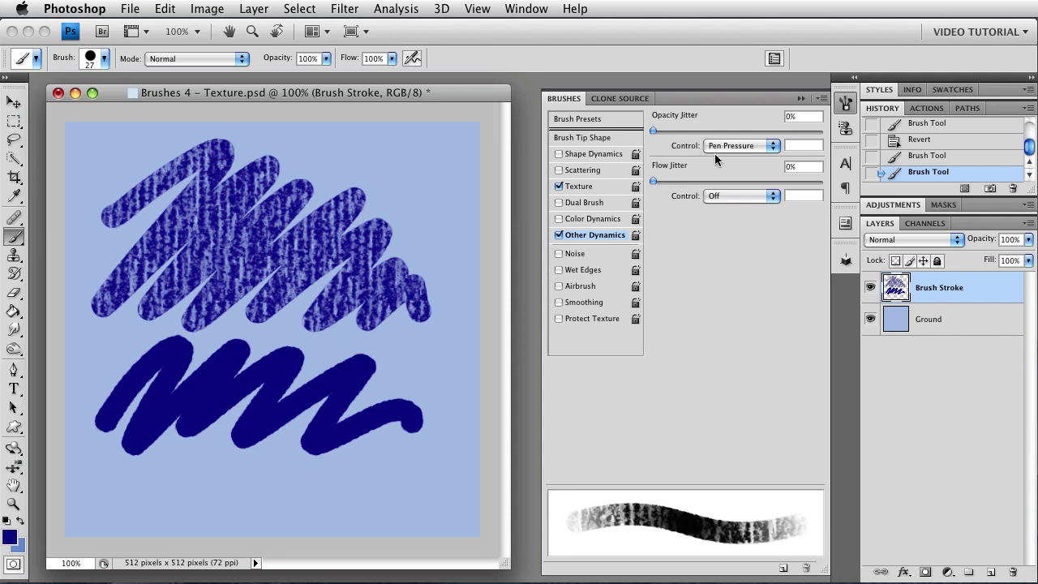
left_click(601, 189)
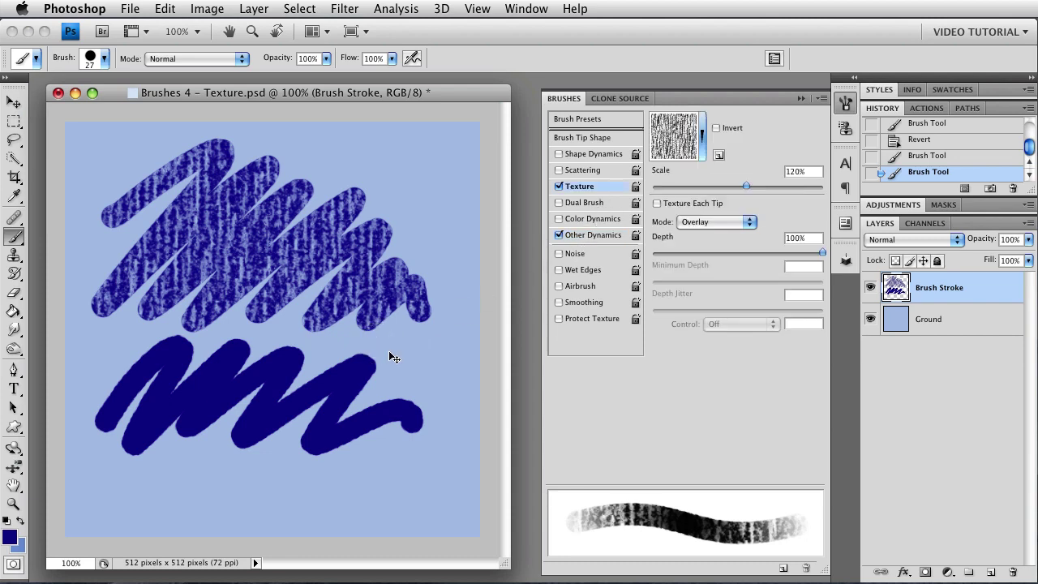
key("ctrl+alt+z")
key("ctrl+alt+z")
Paint a test zigzag diagonally down the canvas in Overlay texture mode and undo it.
mouse_move(125, 182)
left_mouse_down()
mouse_move(178, 167)
mouse_move(121, 242)
mouse_move(232, 171)
mouse_move(174, 245)
mouse_move(169, 293)
mouse_move(283, 231)
mouse_move(321, 239)
mouse_move(267, 323)
mouse_move(254, 381)
mouse_move(299, 384)
mouse_move(354, 356)
mouse_move(382, 368)
mouse_move(425, 504)
left_mouse_up()
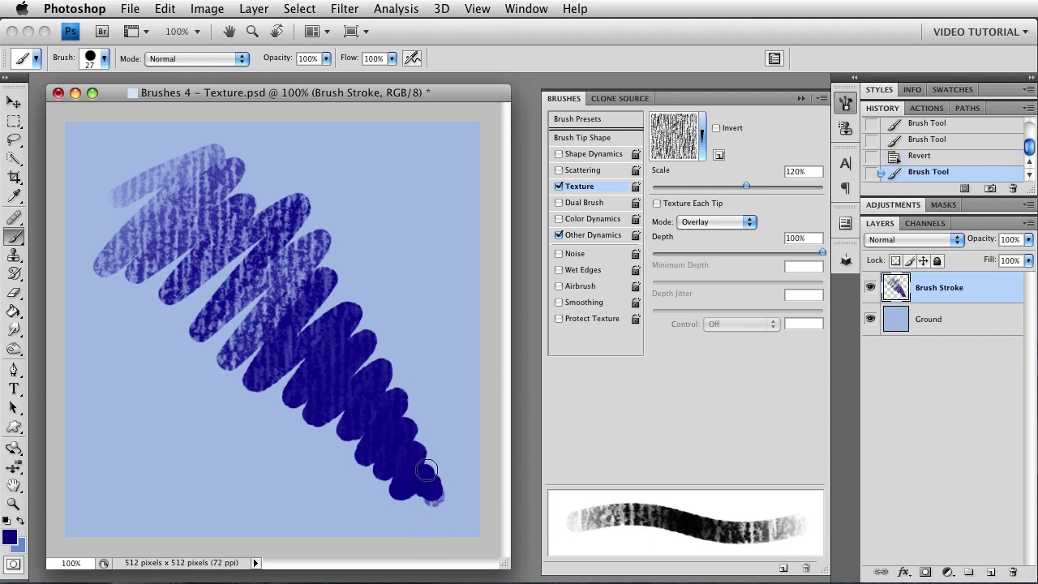
key("ctrl+z")
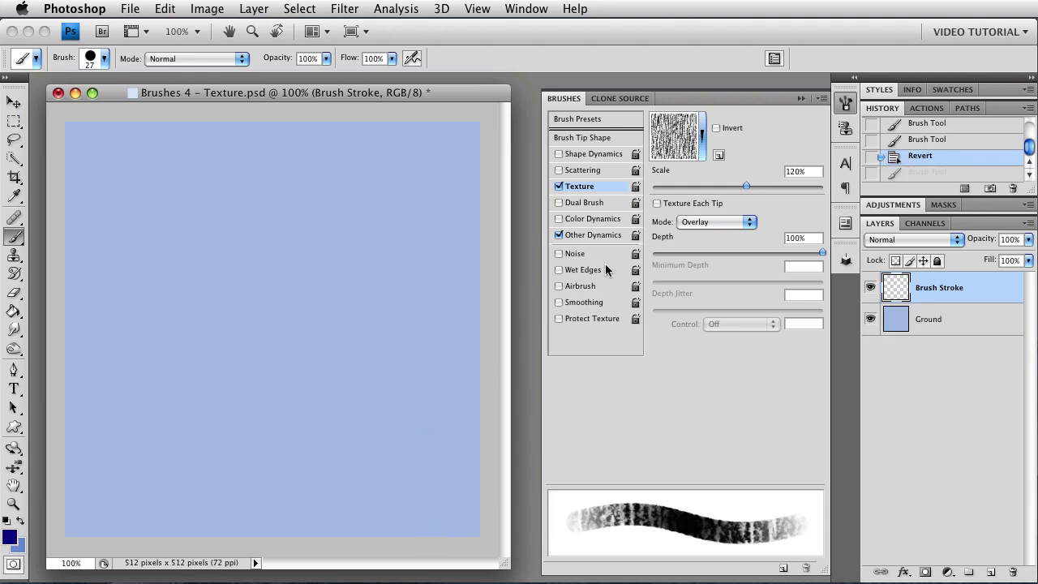
Switch the texture mode to Color Dodge and on to Color Burn, and paint a diagonal zigzag on the upper canvas.
left_click(700, 227)
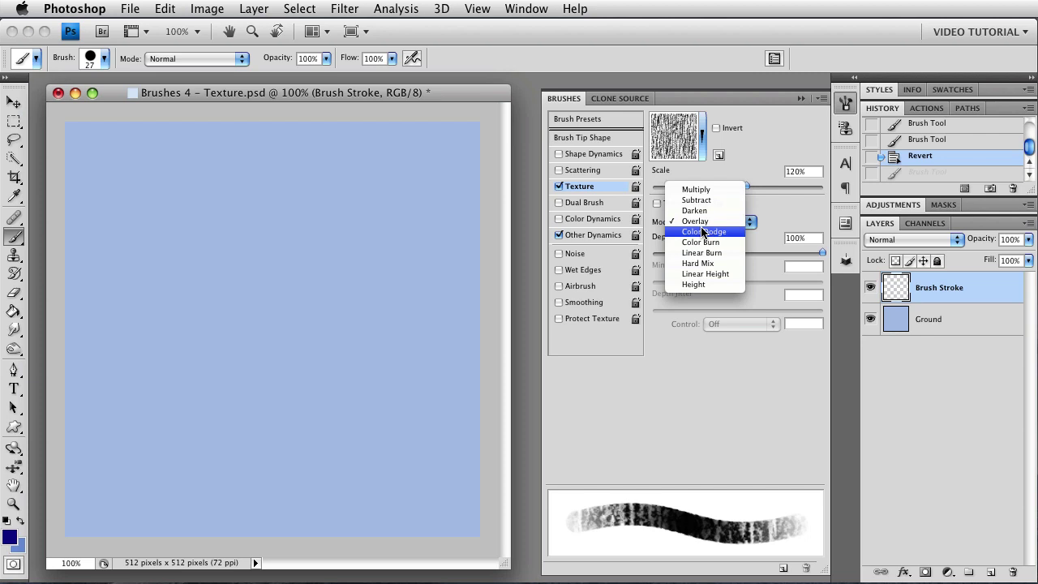
left_click(702, 232)
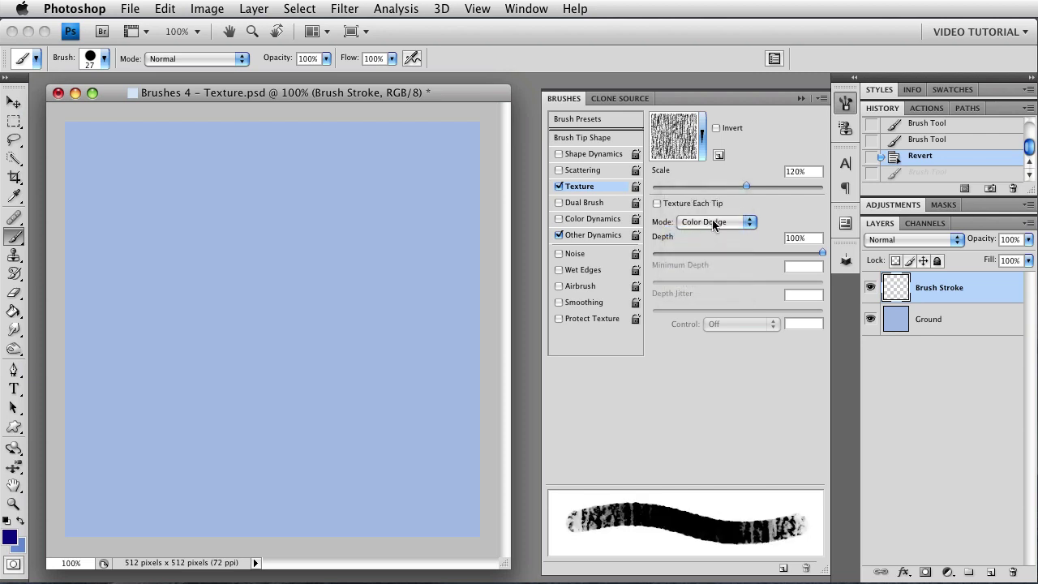
left_click(712, 219)
left_click(706, 233)
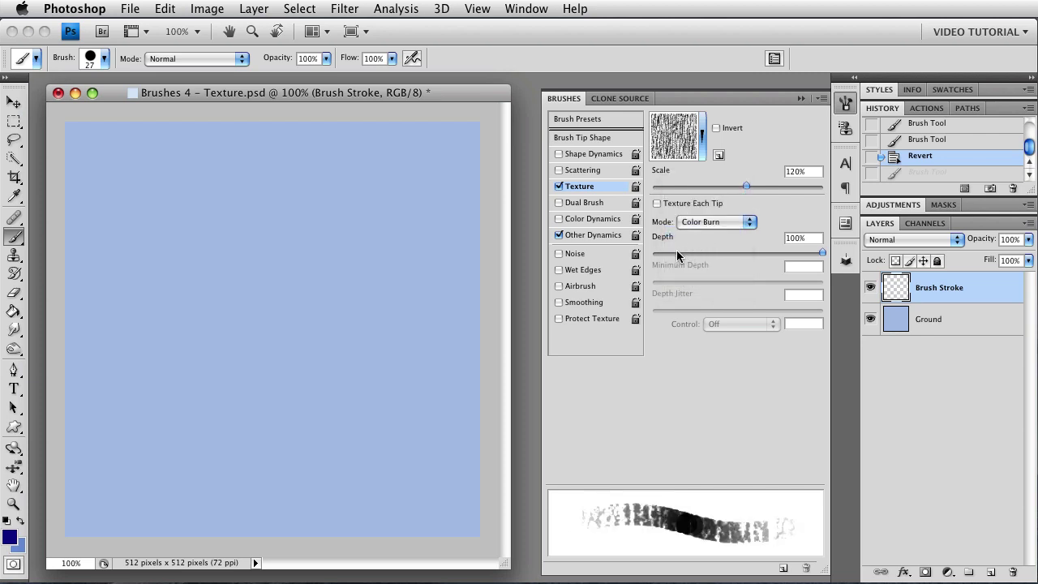
mouse_move(187, 178)
left_mouse_down()
mouse_move(149, 283)
mouse_move(195, 301)
mouse_move(272, 278)
mouse_move(355, 308)
mouse_move(364, 381)
left_mouse_up()
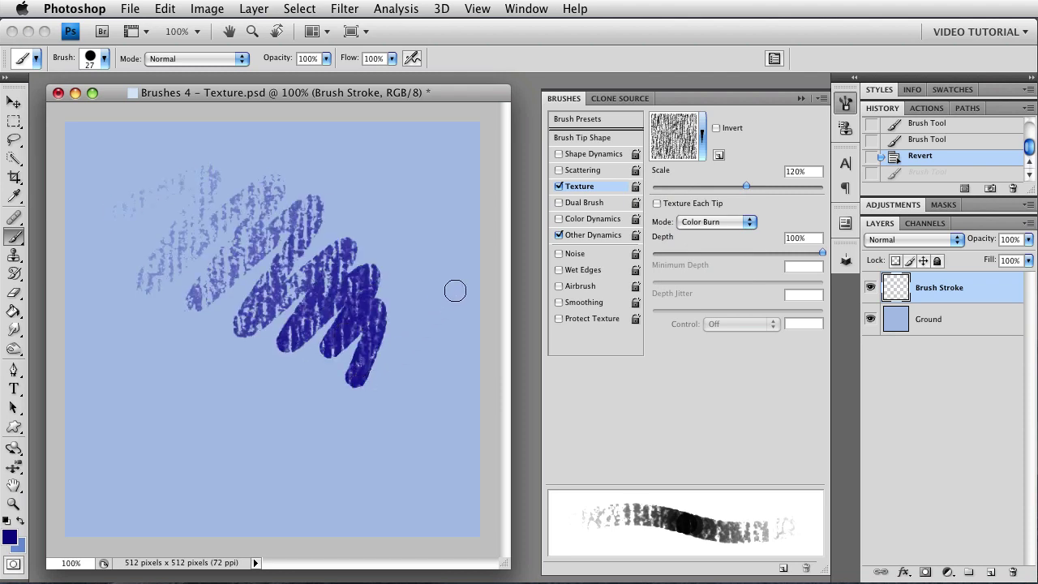
Turn off Other Dynamics and paint comparison zigzags at 68% opacity down the canvas's right side and at 49% in its lower left.
left_click(559, 235)
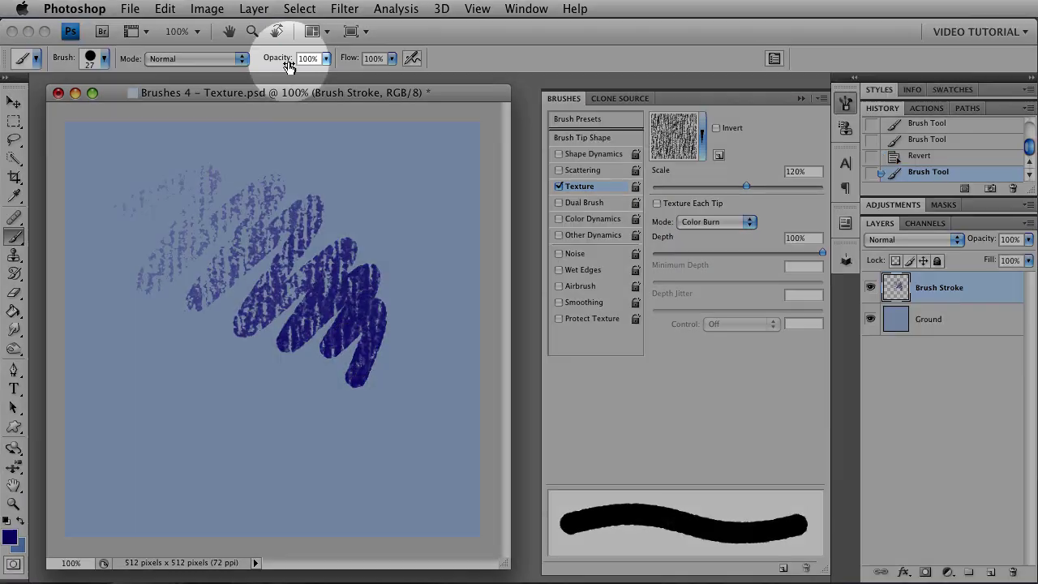
left_click_drag(289, 63, 259, 63)
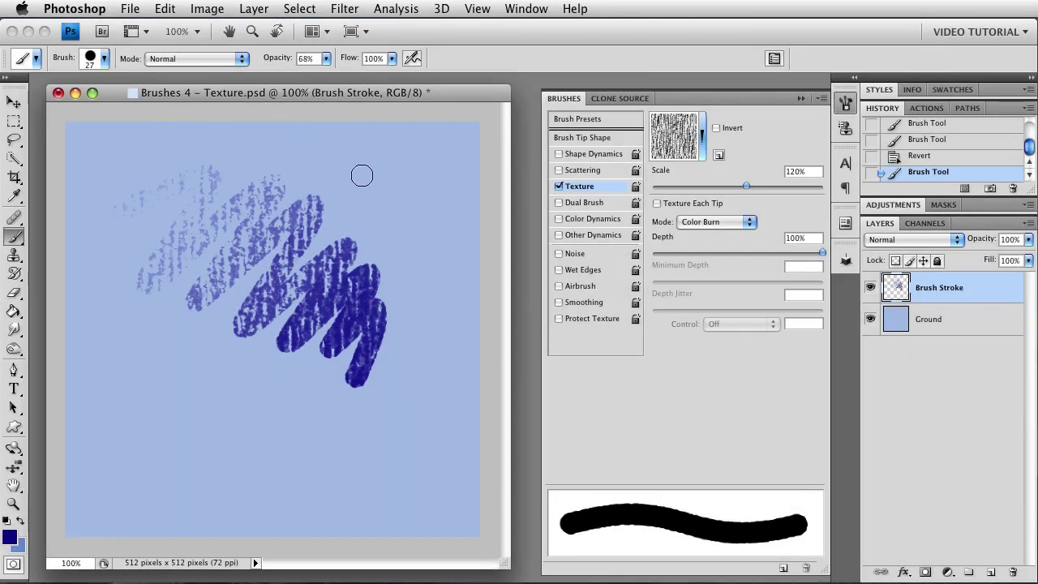
mouse_move(361, 175)
left_mouse_down()
mouse_move(381, 166)
mouse_move(442, 203)
mouse_move(437, 300)
mouse_move(401, 399)
left_mouse_up()
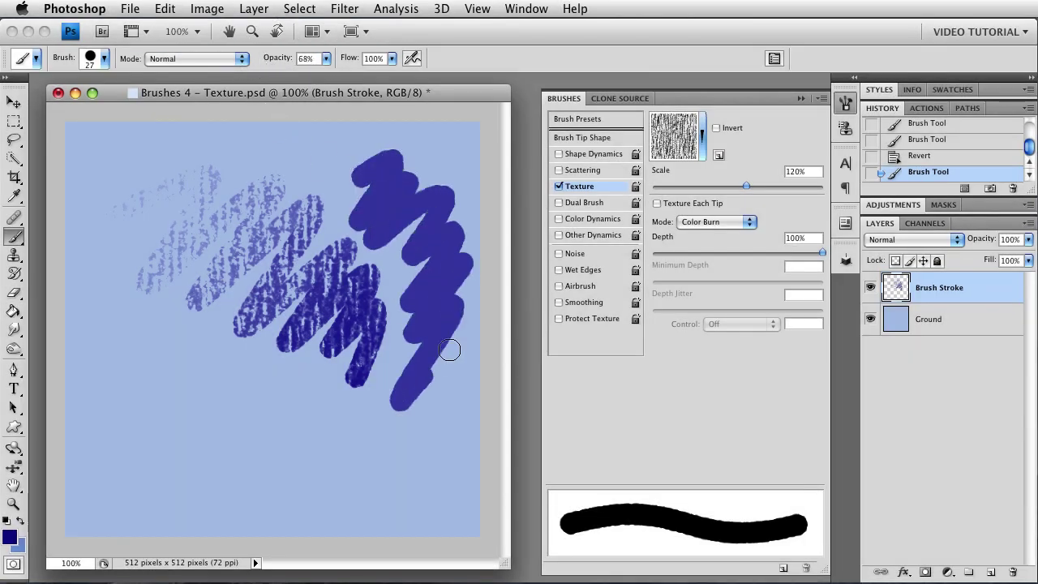
mouse_move(450, 349)
left_mouse_down()
mouse_move(396, 431)
mouse_move(391, 473)
mouse_move(438, 498)
left_mouse_up()
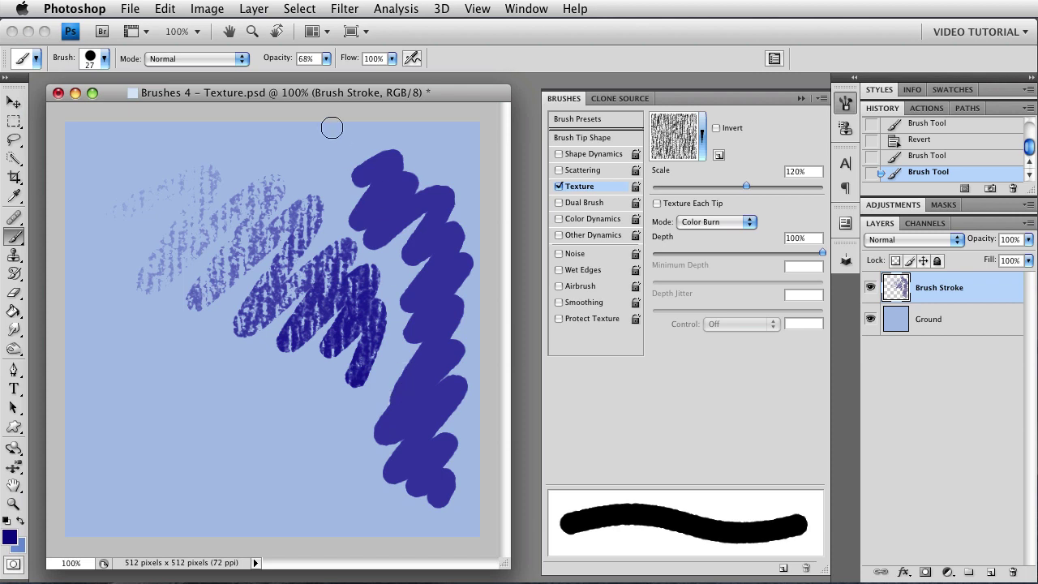
mouse_move(159, 420)
left_mouse_down()
mouse_move(220, 404)
mouse_move(237, 423)
mouse_move(273, 416)
mouse_move(269, 442)
left_mouse_up()
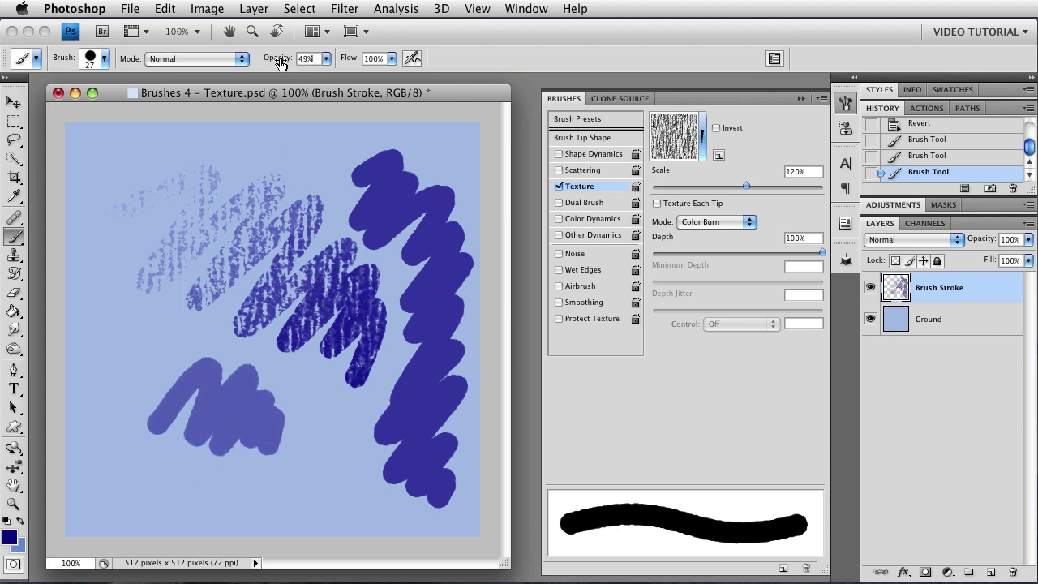
Turn Other Dynamics back on with the brush opacity at 100%, and undo the four test strokes.
left_click(595, 236)
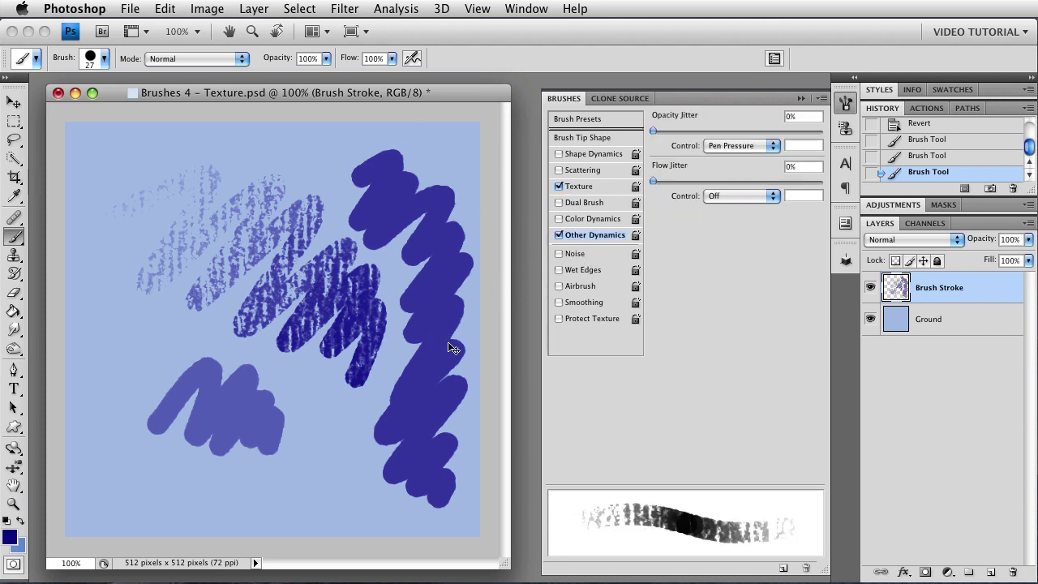
key("ctrl+alt+z")
key("ctrl+alt+z")
key("ctrl+alt+z")
key("ctrl+alt+z")
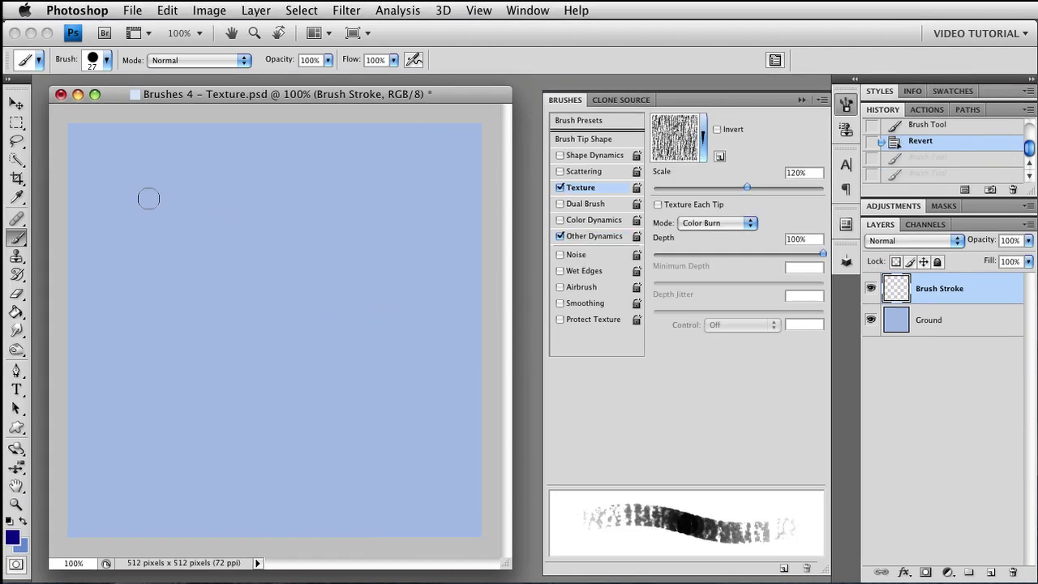
Paint a zigzag in Color Burn mode, and switch the texture mode to Hard Mix to cover most of the canvas with dark blue strokes.
mouse_move(207, 170)
left_mouse_down()
mouse_move(254, 189)
mouse_move(196, 306)
mouse_move(185, 385)
mouse_move(260, 382)
mouse_move(312, 389)
left_mouse_up()
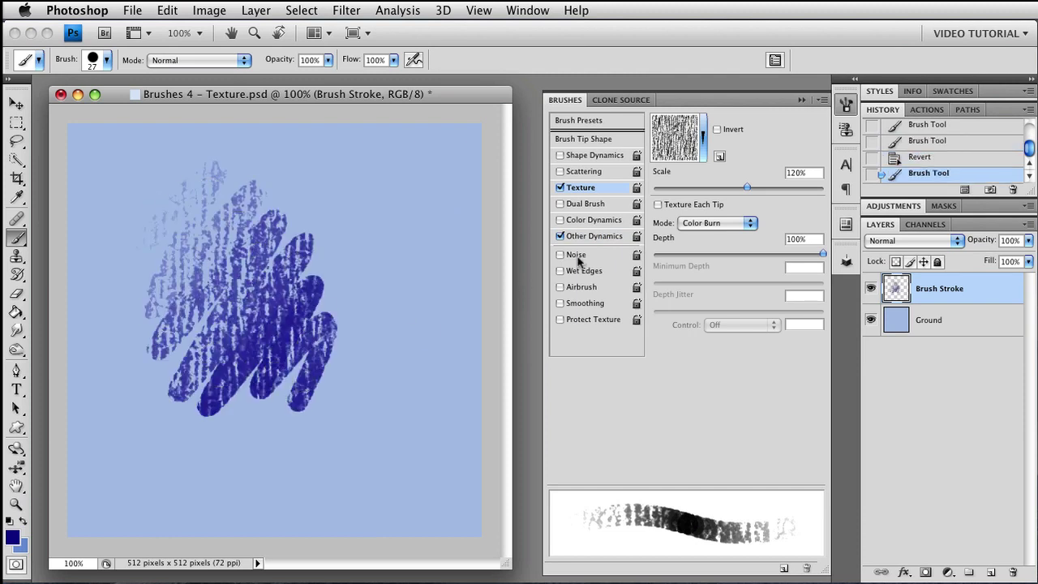
left_click(708, 222)
left_click(707, 248)
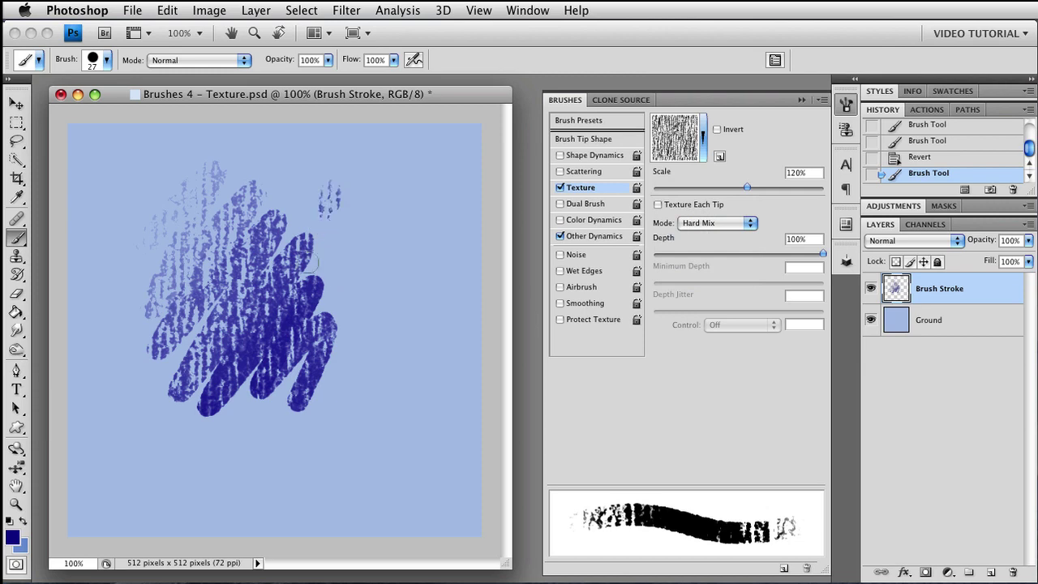
mouse_move(315, 262)
left_mouse_down()
mouse_move(405, 220)
mouse_move(408, 315)
mouse_move(394, 375)
mouse_move(415, 388)
mouse_move(414, 491)
mouse_move(458, 455)
mouse_move(363, 489)
left_mouse_up()
mouse_move(339, 254)
left_mouse_down()
mouse_move(263, 267)
mouse_move(258, 175)
mouse_move(162, 203)
mouse_move(162, 300)
mouse_move(261, 248)
mouse_move(169, 479)
mouse_move(328, 316)
mouse_move(274, 504)
mouse_move(385, 394)
mouse_move(398, 365)
mouse_move(357, 308)
mouse_move(337, 162)
mouse_move(179, 259)
mouse_move(121, 276)
mouse_move(97, 203)
mouse_move(105, 235)
left_mouse_up()
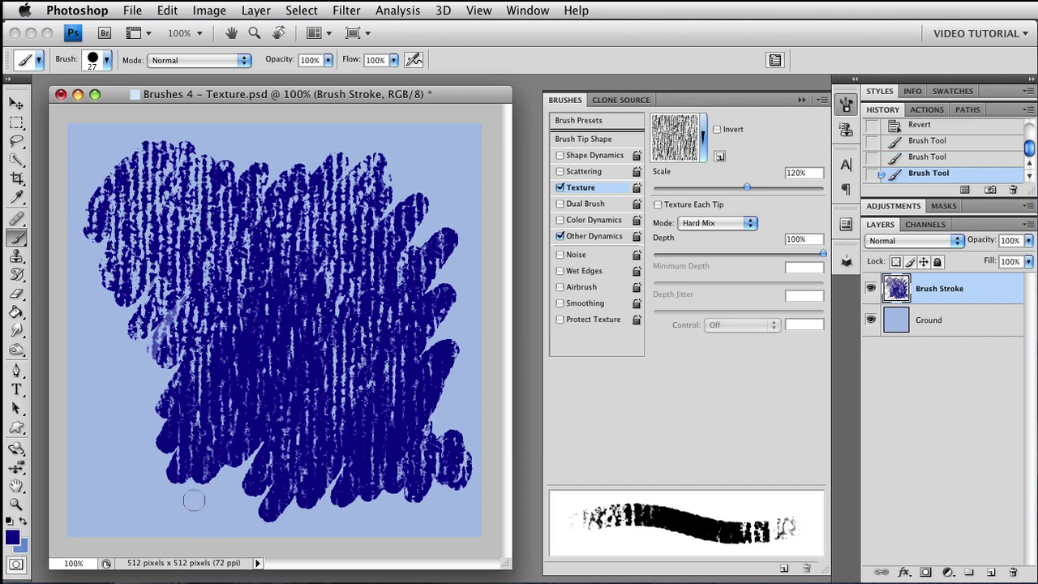
Set the foreground color to light cyan and paint three Hard Mix strokes over the dark blue scribble.
left_click(13, 540)
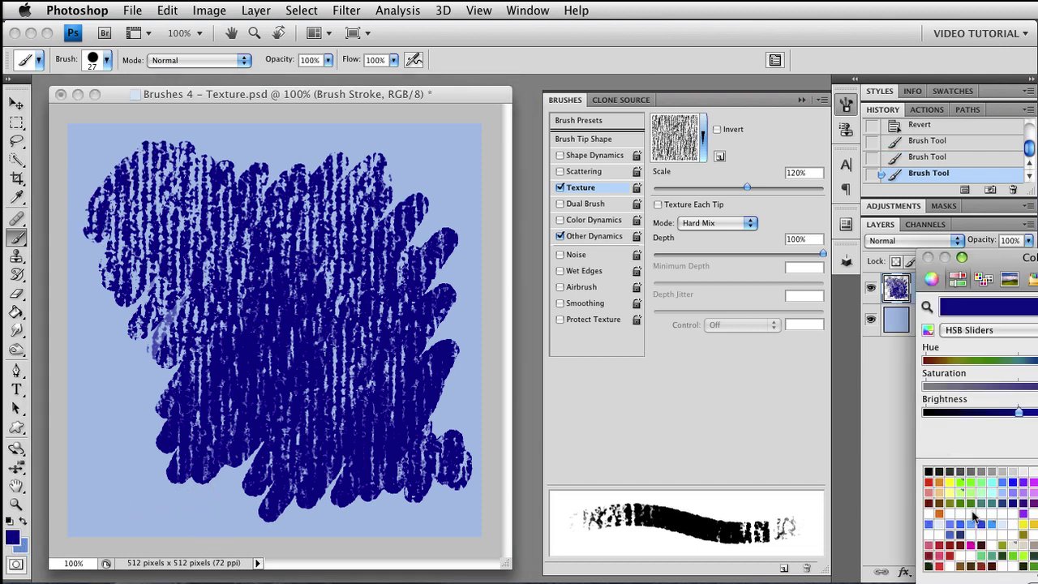
left_click(990, 486)
left_click(1010, 572)
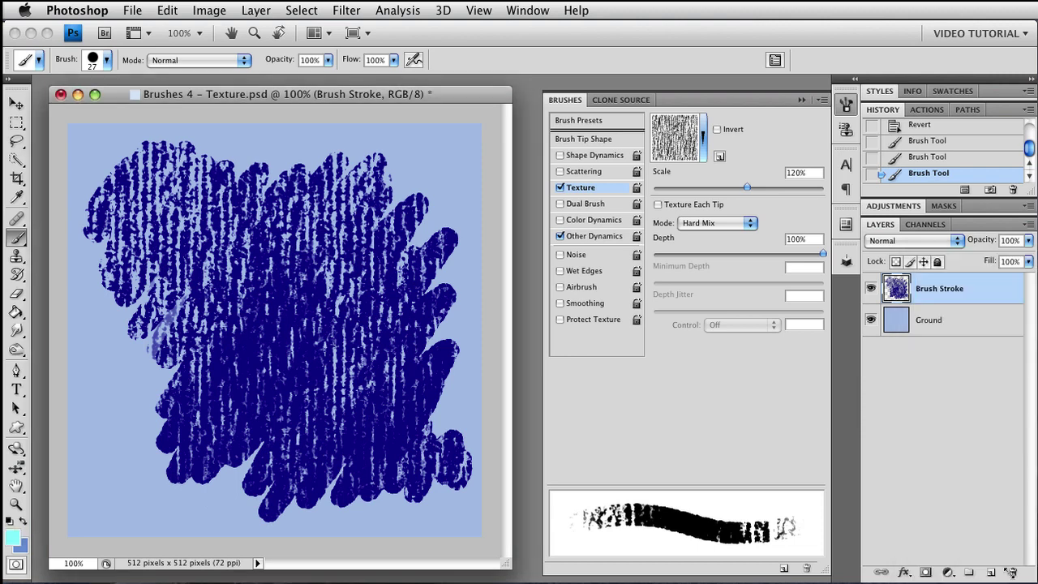
mouse_move(203, 261)
left_mouse_down()
mouse_move(169, 313)
mouse_move(192, 307)
mouse_move(179, 356)
mouse_move(307, 269)
mouse_move(195, 448)
mouse_move(324, 337)
mouse_move(332, 355)
mouse_move(282, 458)
mouse_move(370, 380)
mouse_move(401, 375)
mouse_move(359, 444)
mouse_move(357, 472)
mouse_move(464, 416)
mouse_move(404, 510)
left_mouse_up()
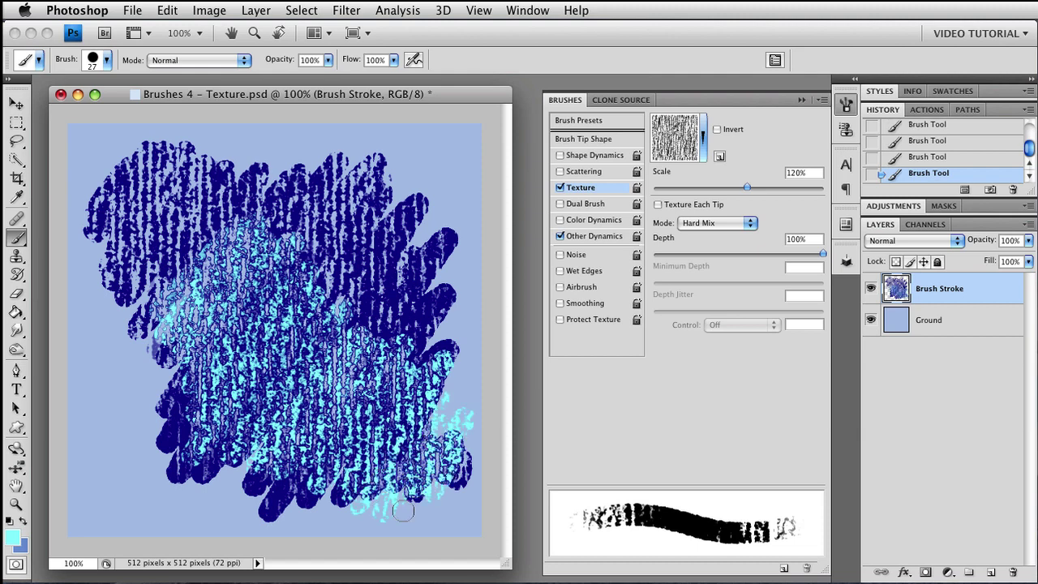
mouse_move(231, 194)
left_mouse_down()
mouse_move(181, 242)
mouse_move(151, 245)
mouse_move(186, 173)
mouse_move(161, 158)
mouse_move(118, 174)
left_mouse_up()
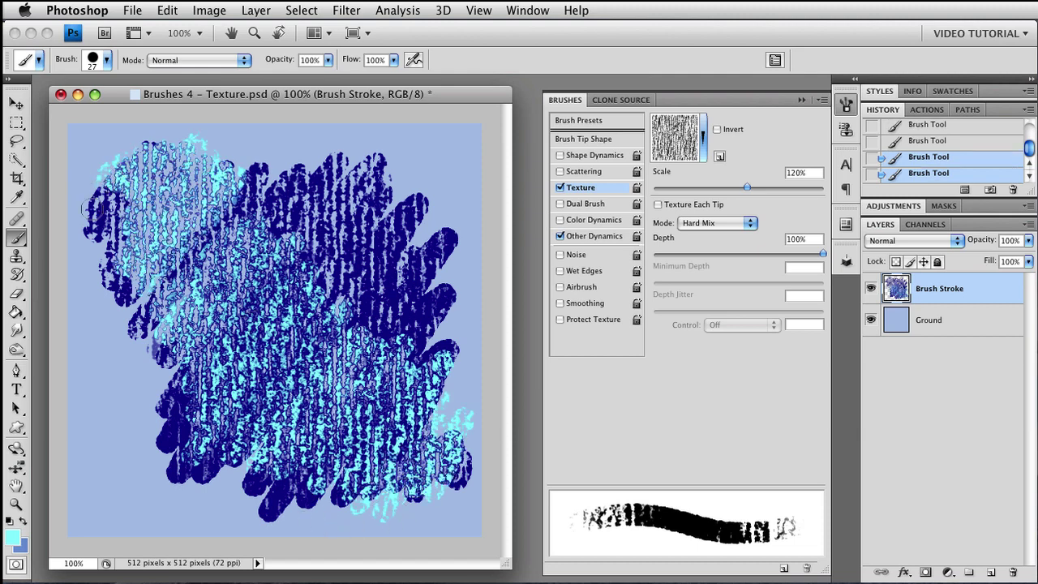
mouse_move(145, 459)
left_mouse_down()
mouse_move(357, 238)
mouse_move(415, 293)
mouse_move(440, 211)
mouse_move(437, 288)
mouse_move(384, 326)
mouse_move(339, 310)
mouse_move(318, 346)
mouse_move(312, 385)
left_mouse_up()
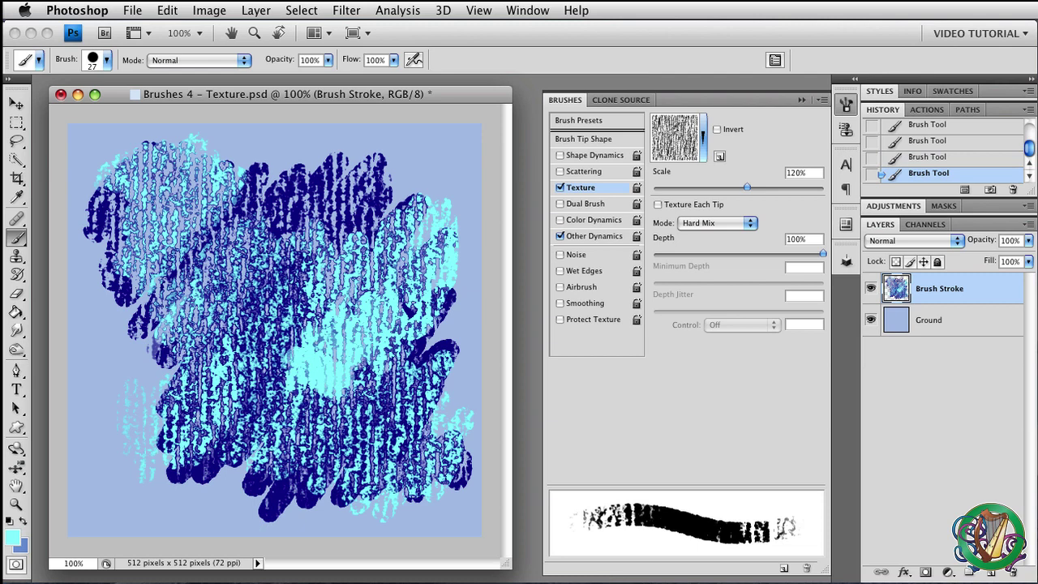